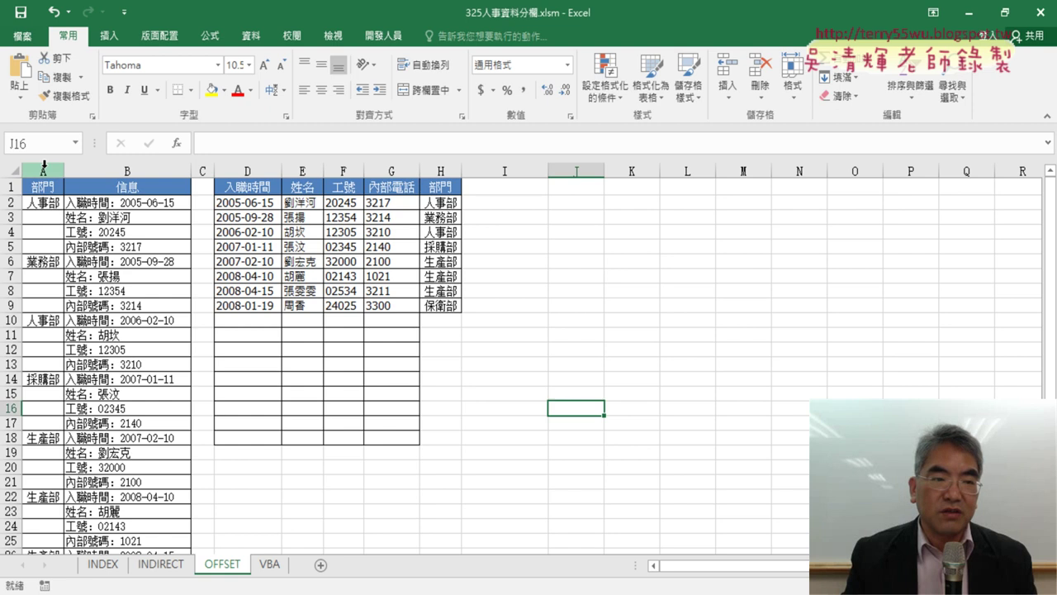
# Delete the old department column H and switch to the 開發人員 (Developer) tab
pyautogui.click(43, 171)
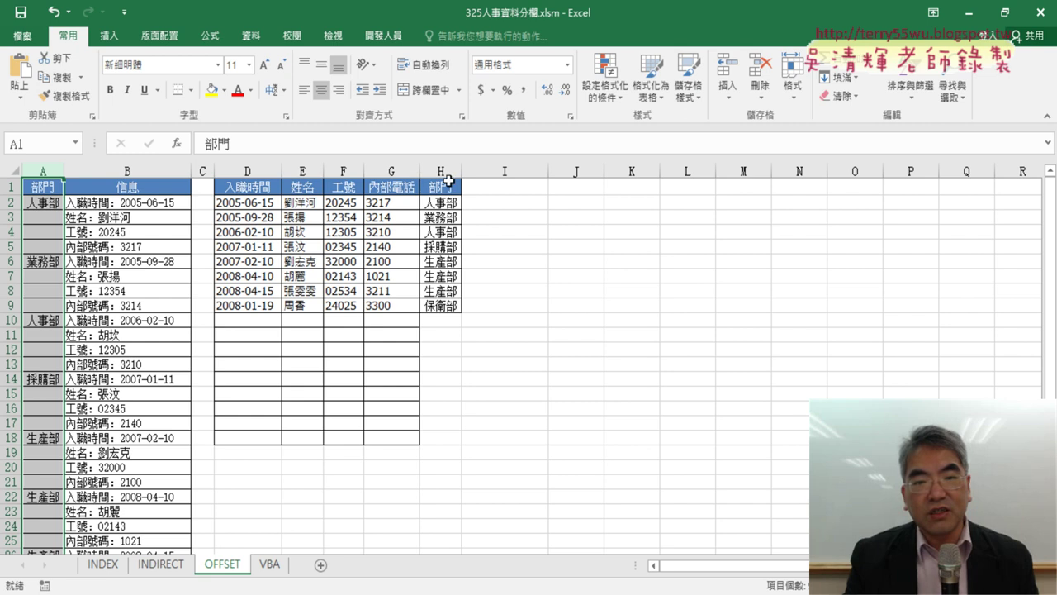
pyautogui.click(440, 171)
pyautogui.rightClick(452, 244)
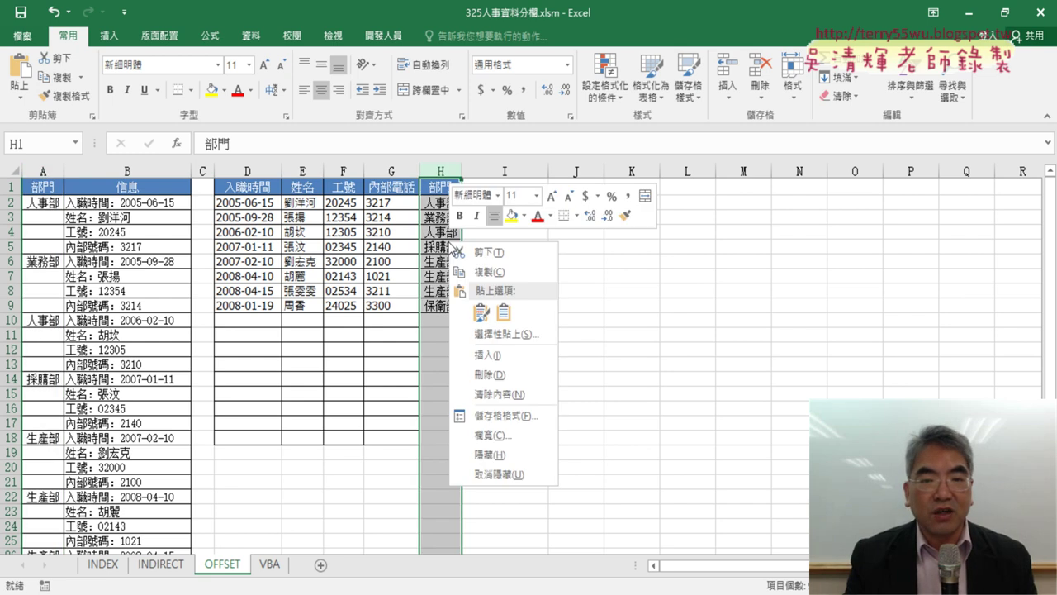
pyautogui.click(489, 375)
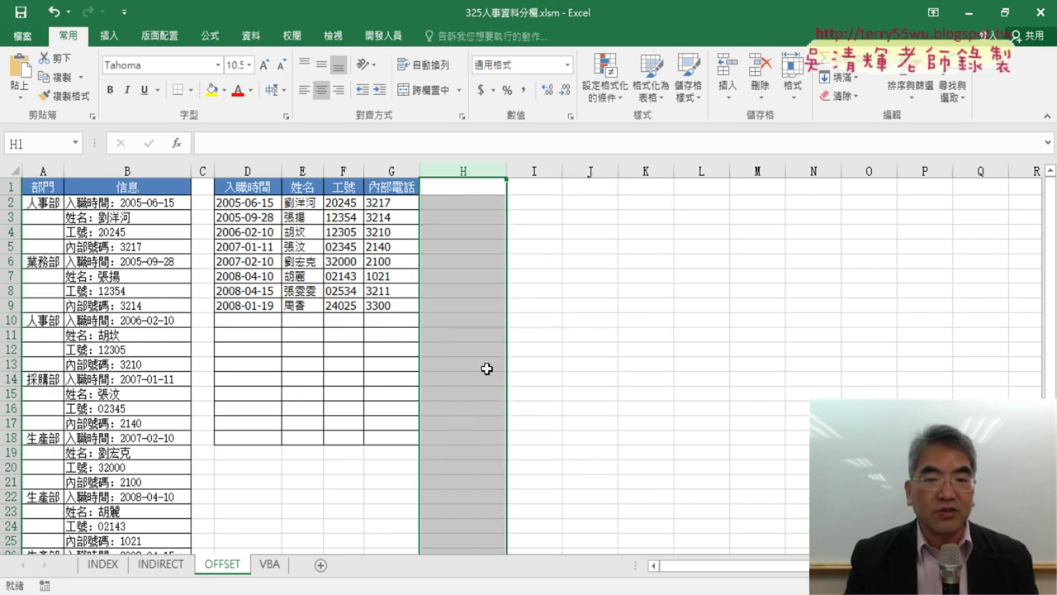
pyautogui.click(626, 378)
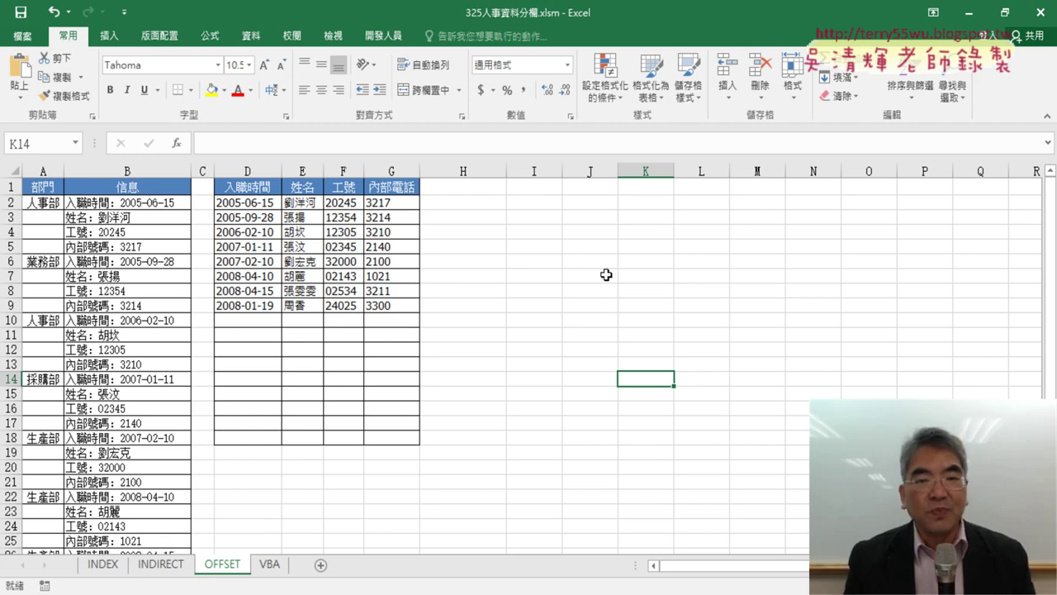
pyautogui.click(380, 36)
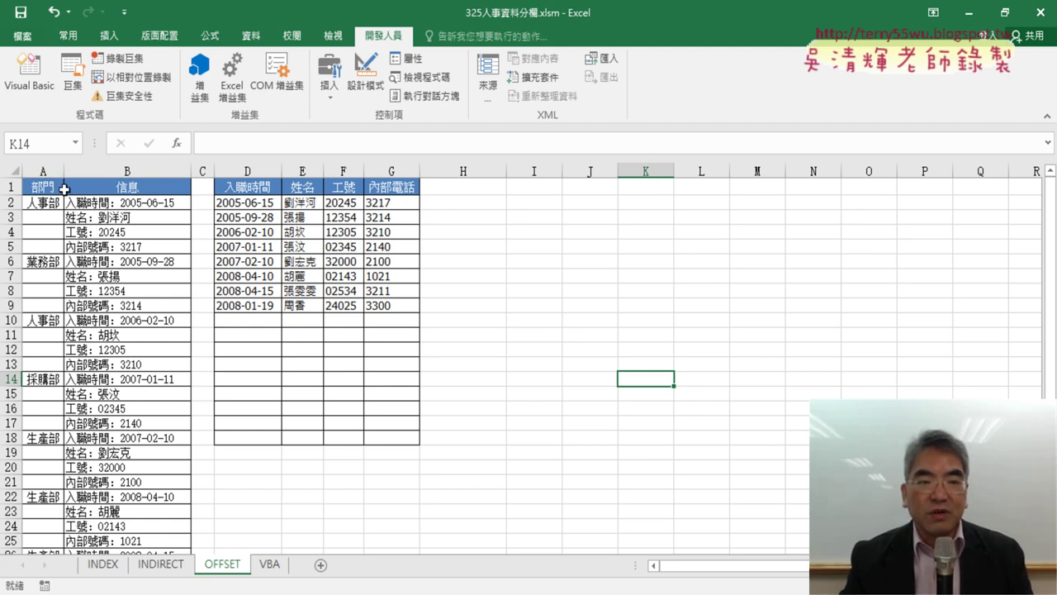
pyautogui.click(46, 171)
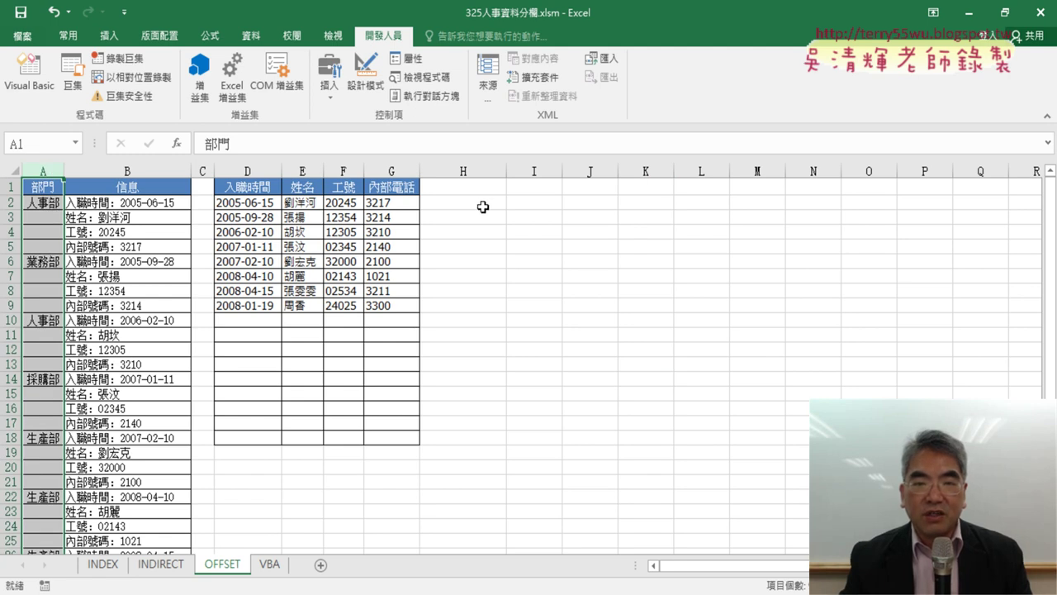
pyautogui.click(68, 36)
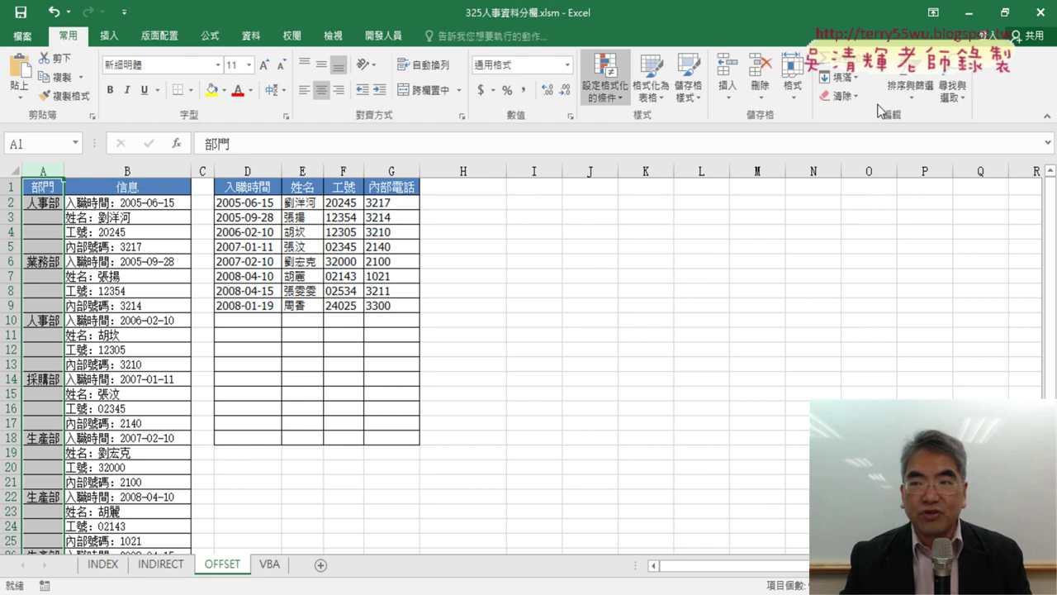
pyautogui.click(963, 98)
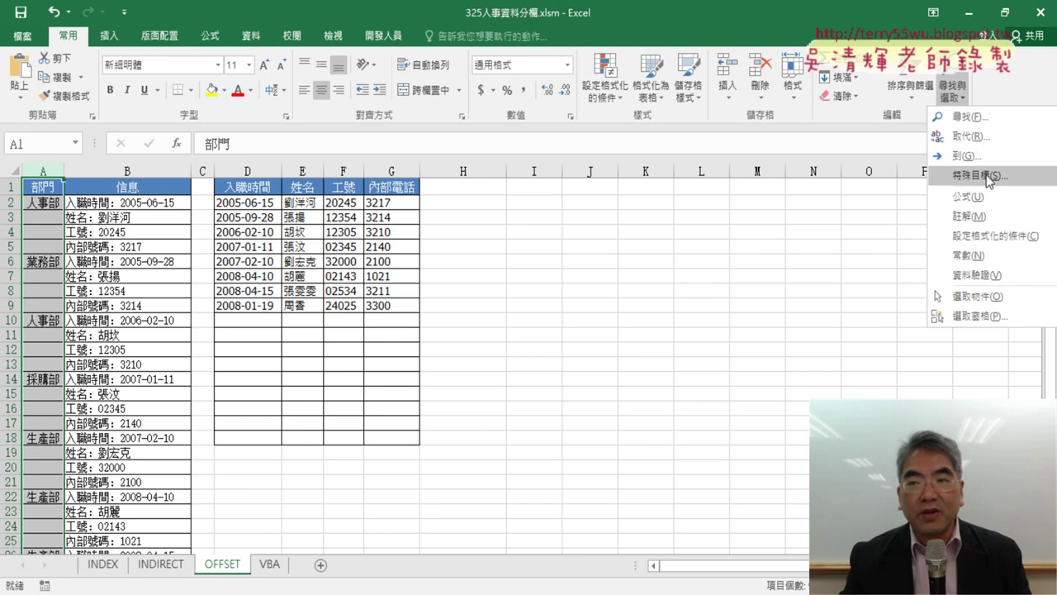
pyautogui.click(769, 97)
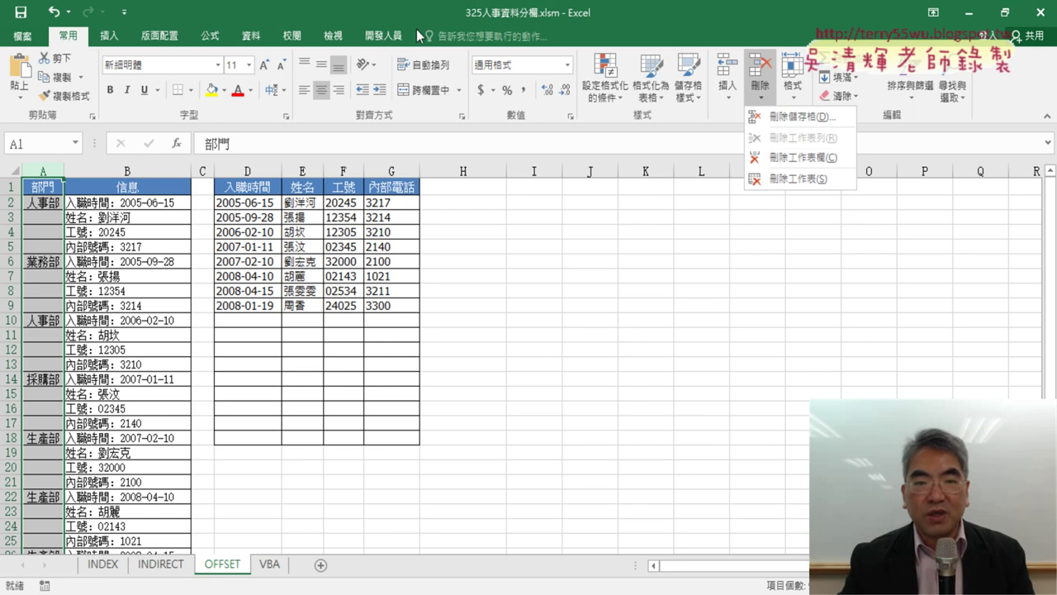
pyautogui.click(378, 37)
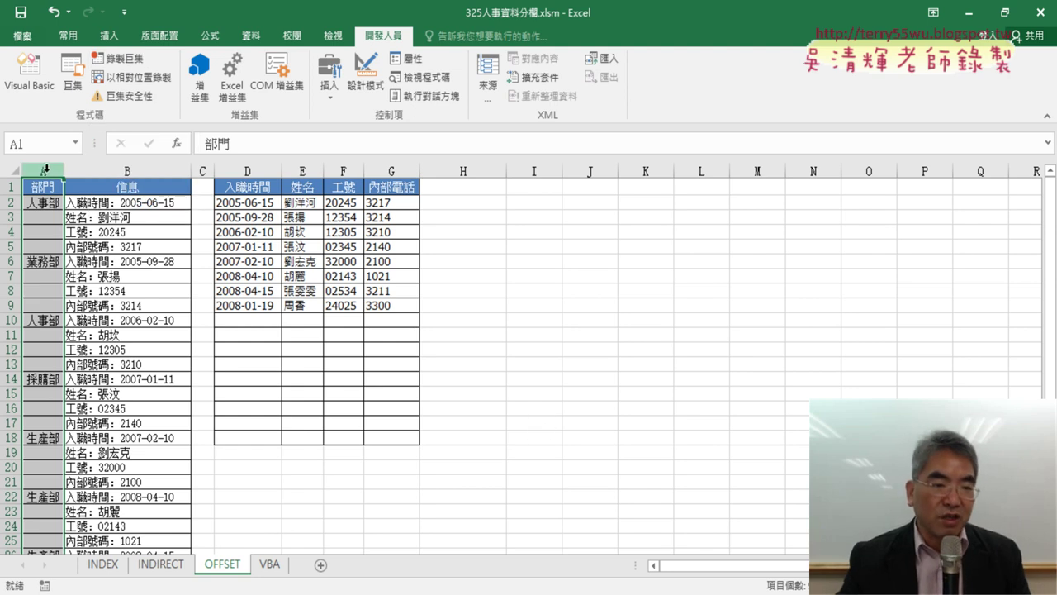
pyautogui.click(608, 362)
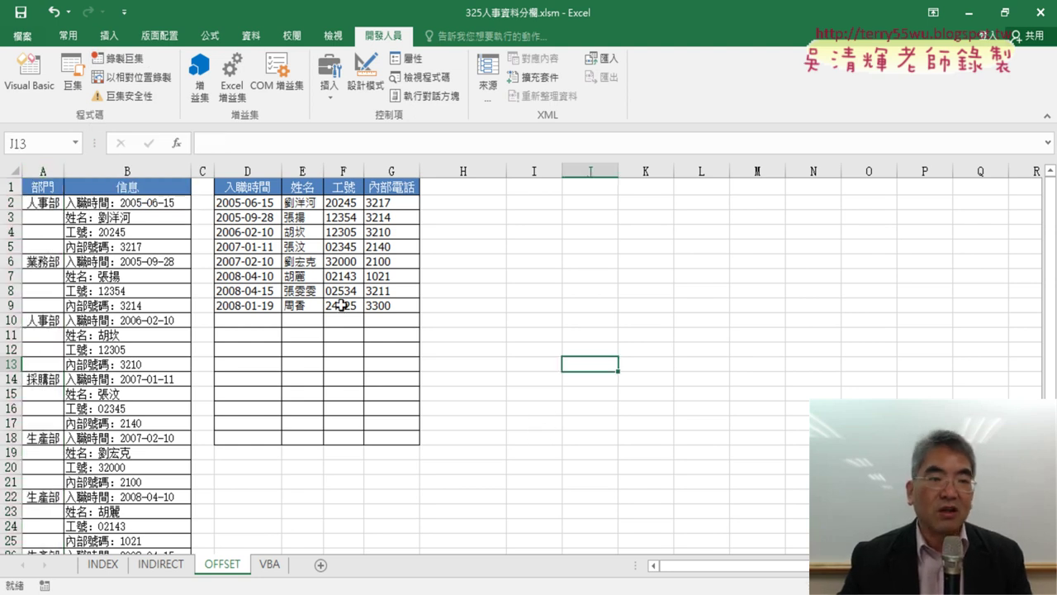
pyautogui.click(52, 170)
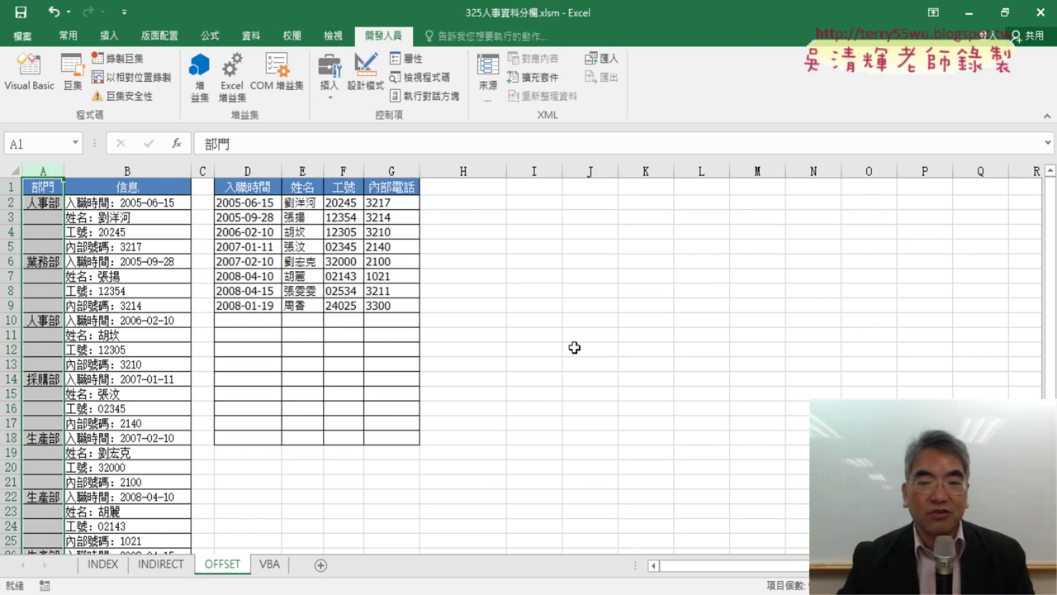
pyautogui.click(528, 320)
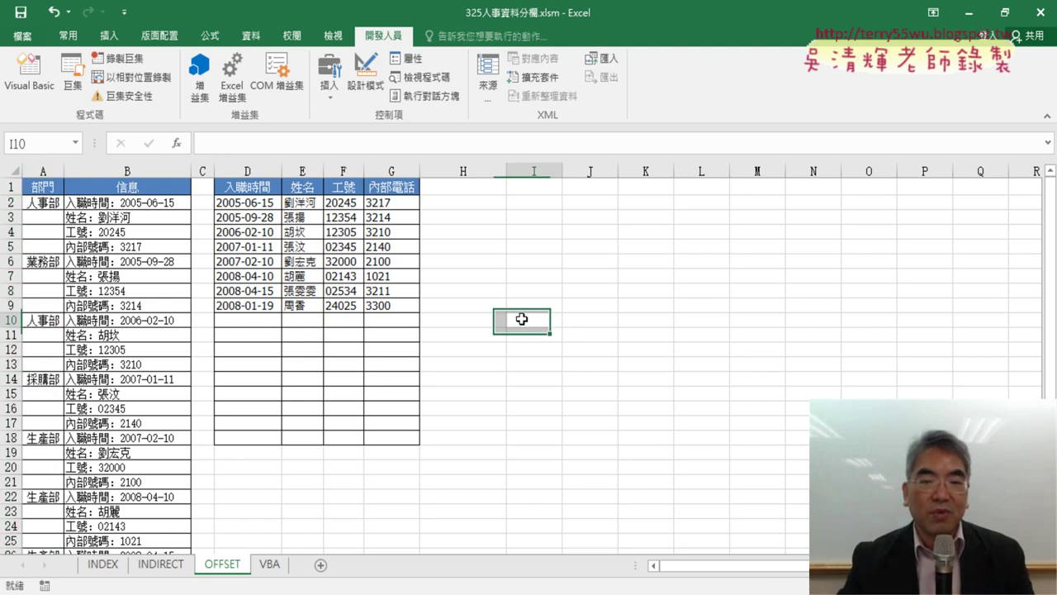
# Start recording a macro, replacing the default name 巨集1 with 部門
pyautogui.click(120, 58)
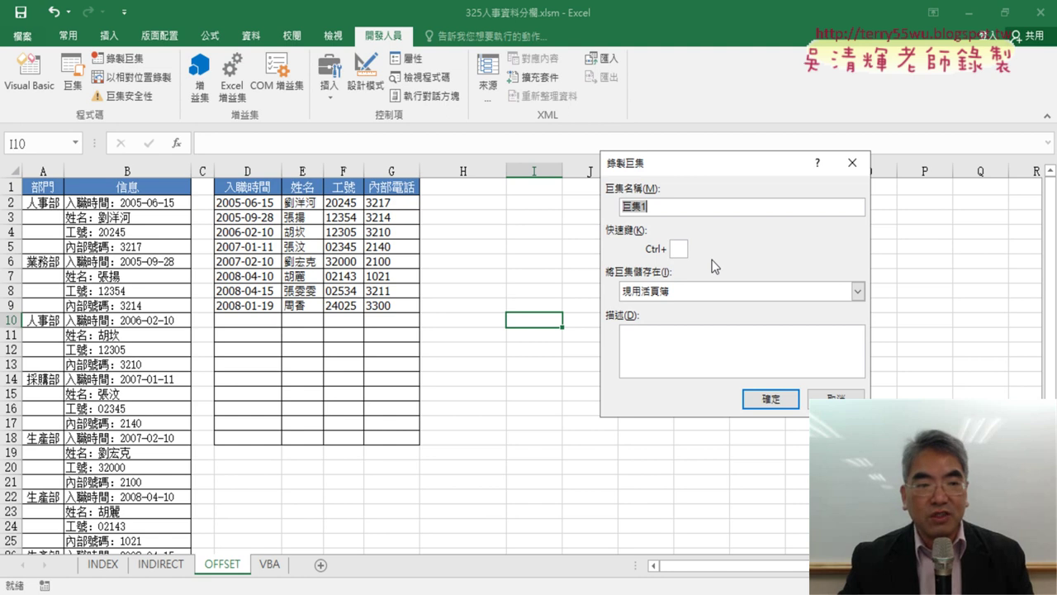
pyautogui.press('BackSpace')
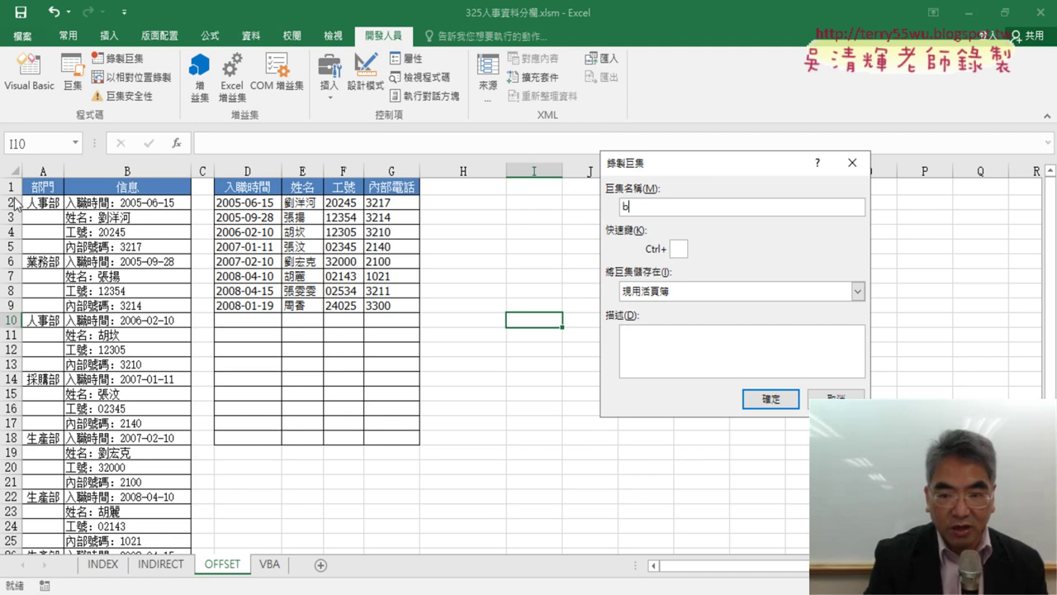
pyautogui.write('ㄅ')
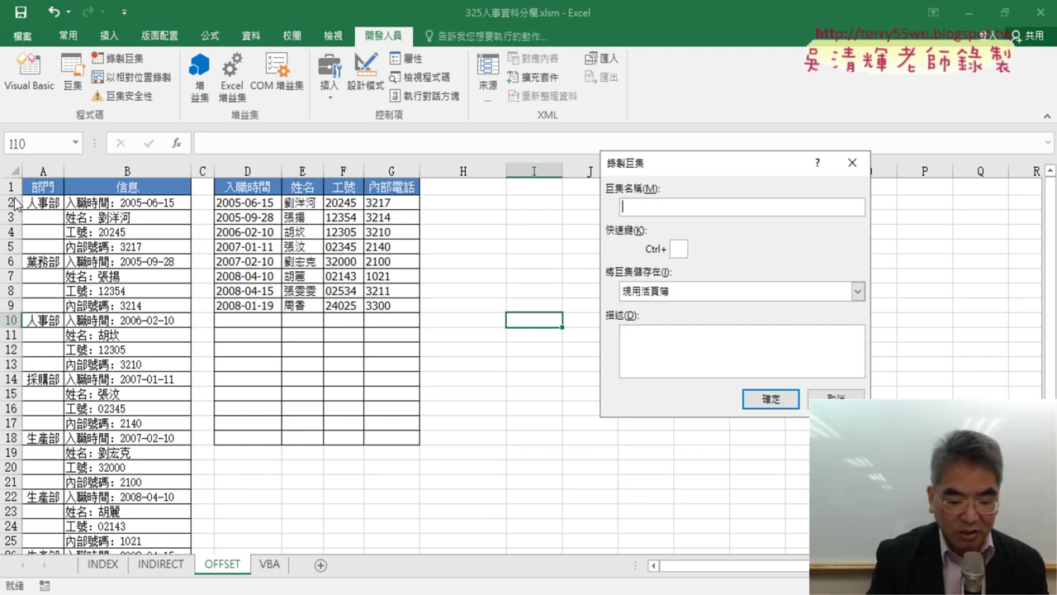
pyautogui.write('ㄨˋ')
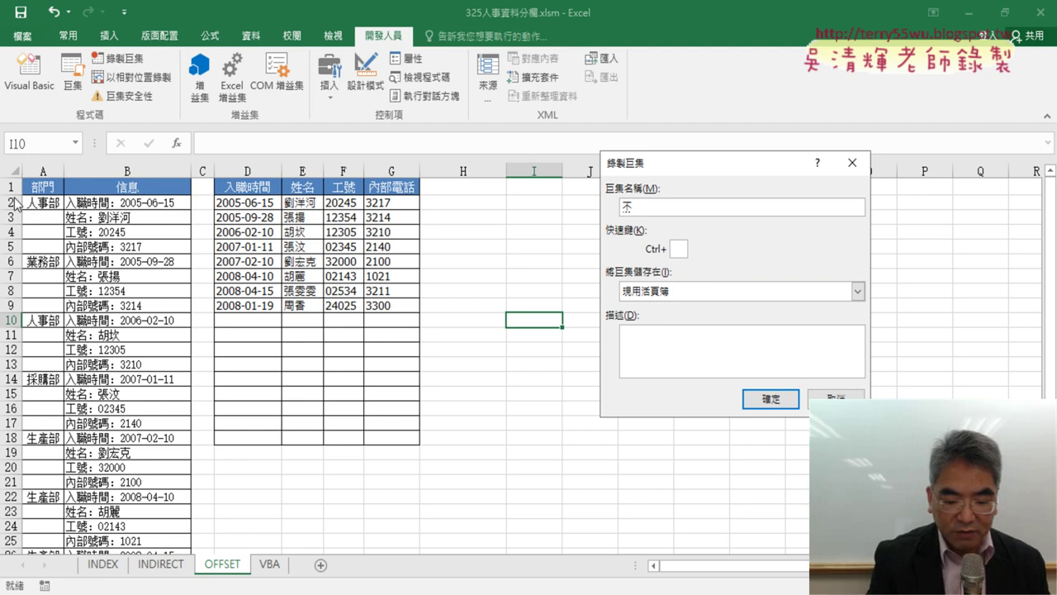
pyautogui.write('ㄈㄣˊ')
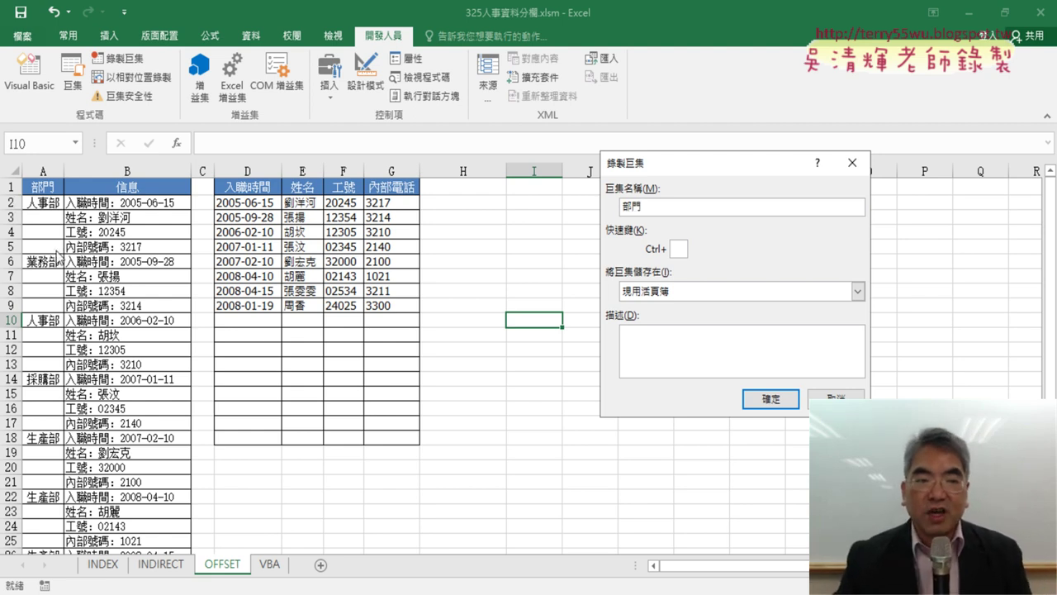
pyautogui.click(757, 402)
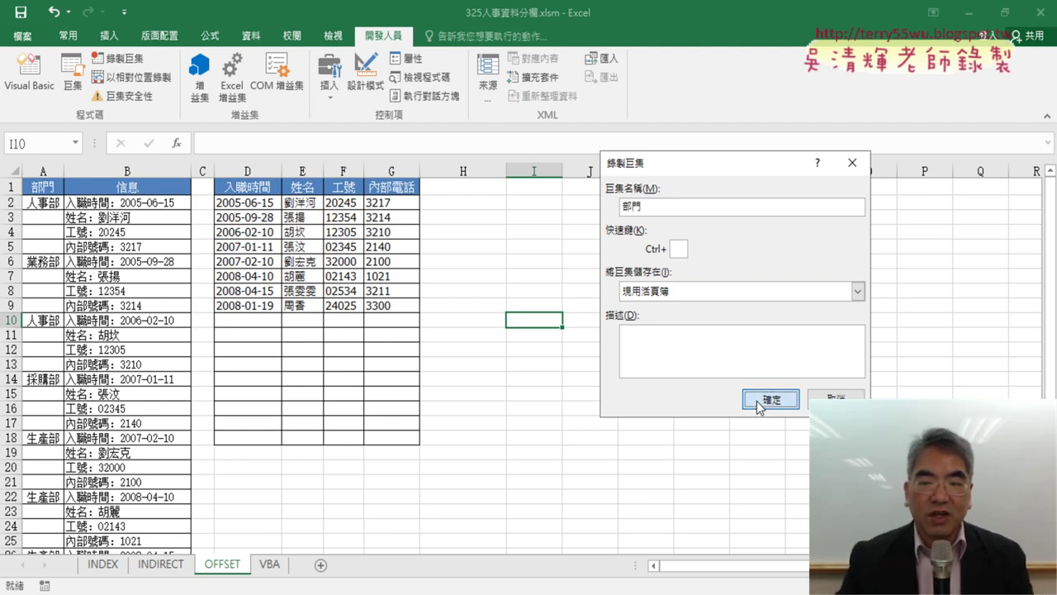
# Copy department column A and paste it starting at H1
pyautogui.click(42, 171)
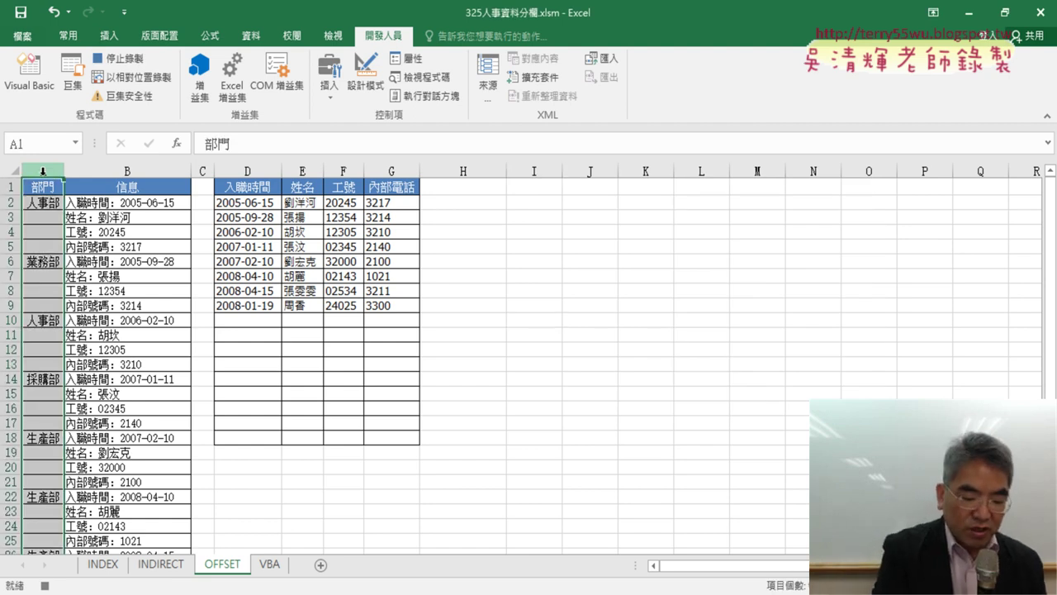
pyautogui.hotkey('ctrl', 'c')
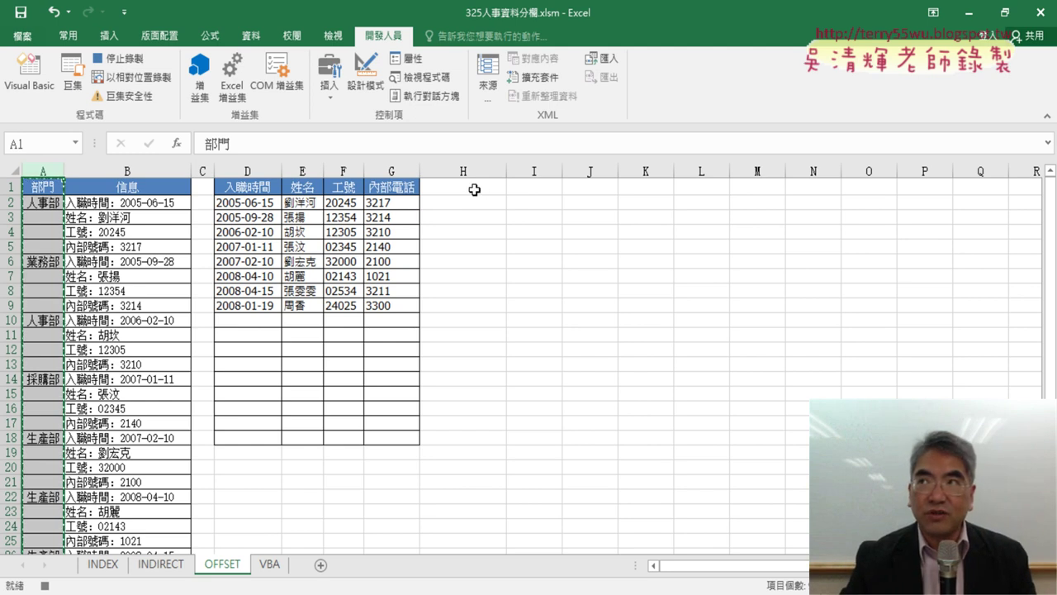
pyautogui.click(475, 190)
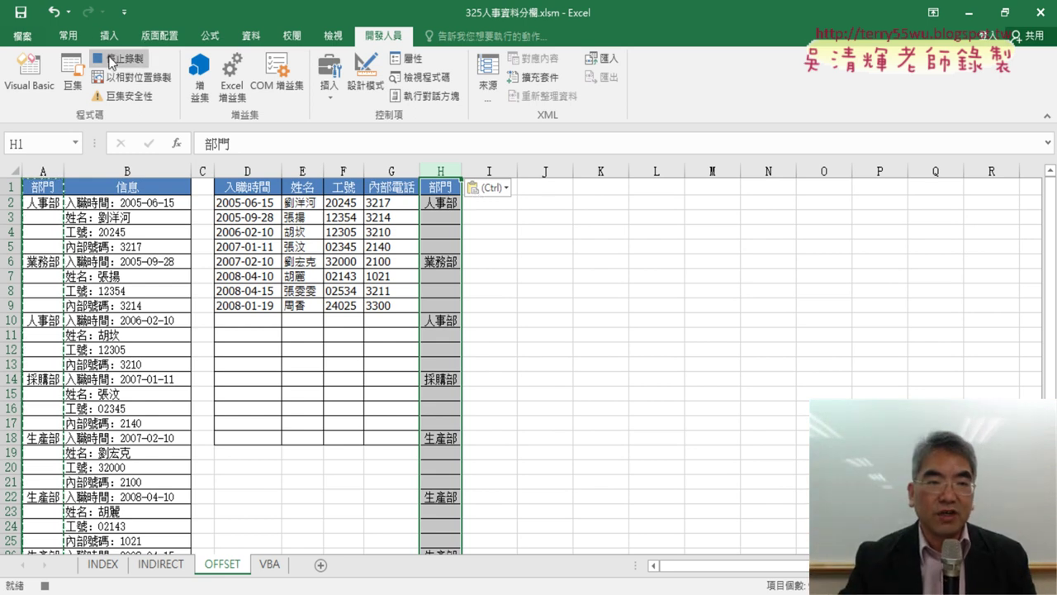
# Select column H's blank cells via Go To Special and delete them, shifting cells up
pyautogui.click(68, 35)
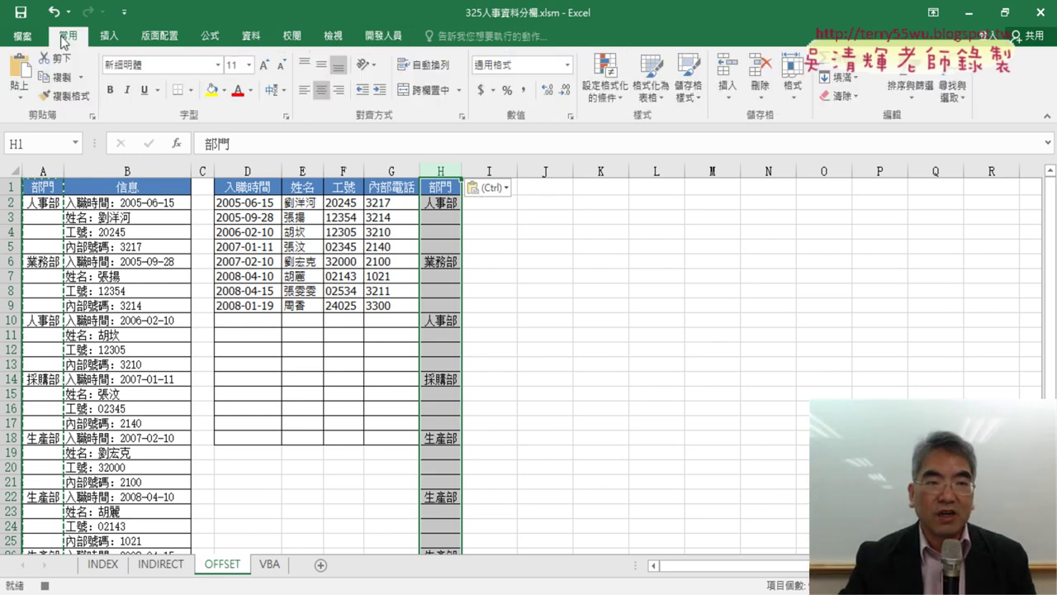
pyautogui.click(952, 89)
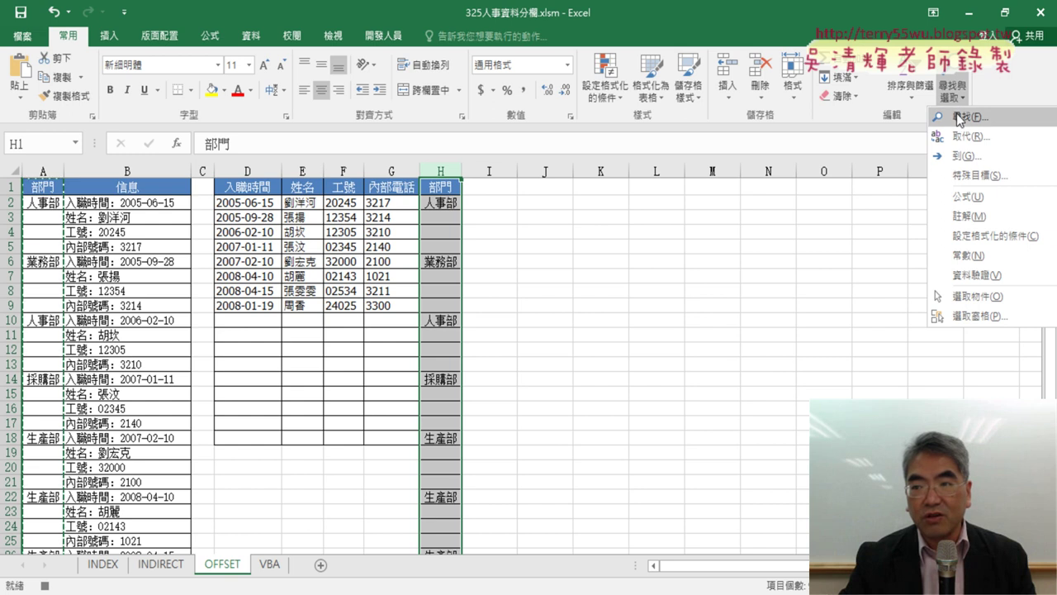
pyautogui.click(968, 179)
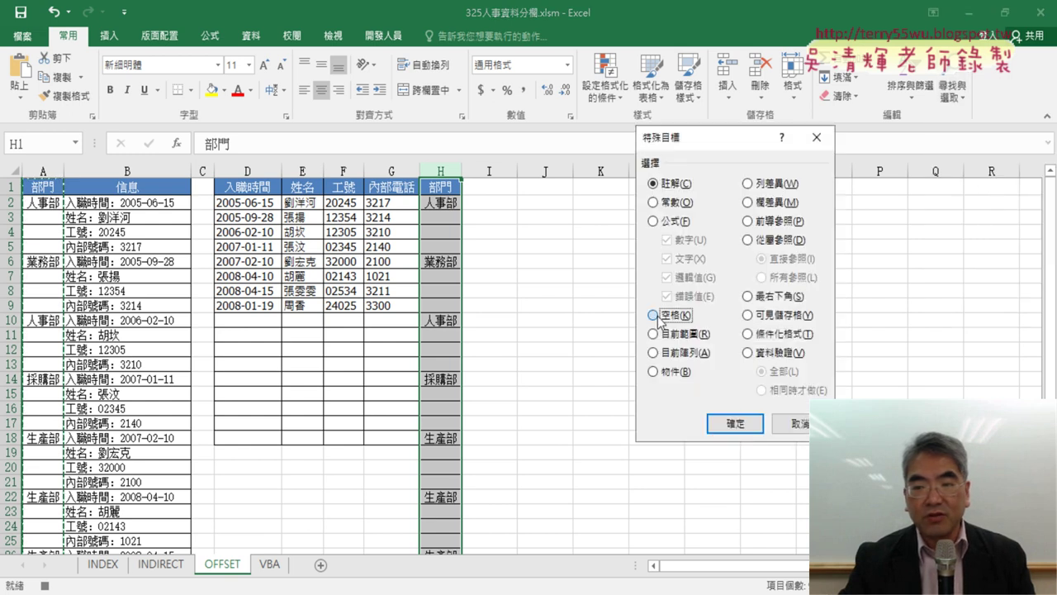
pyautogui.click(655, 316)
pyautogui.click(735, 423)
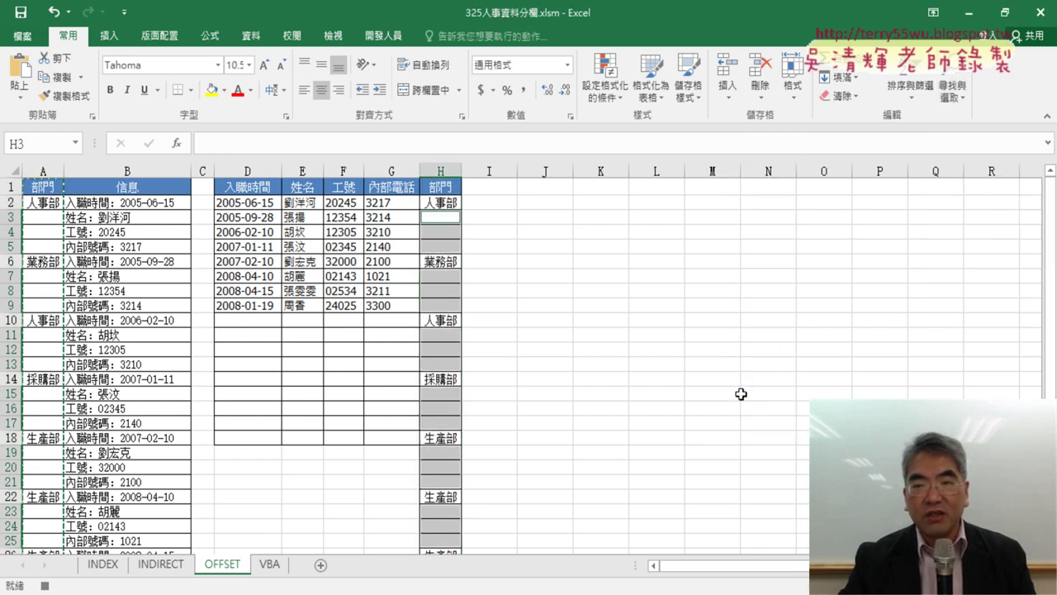
pyautogui.click(761, 93)
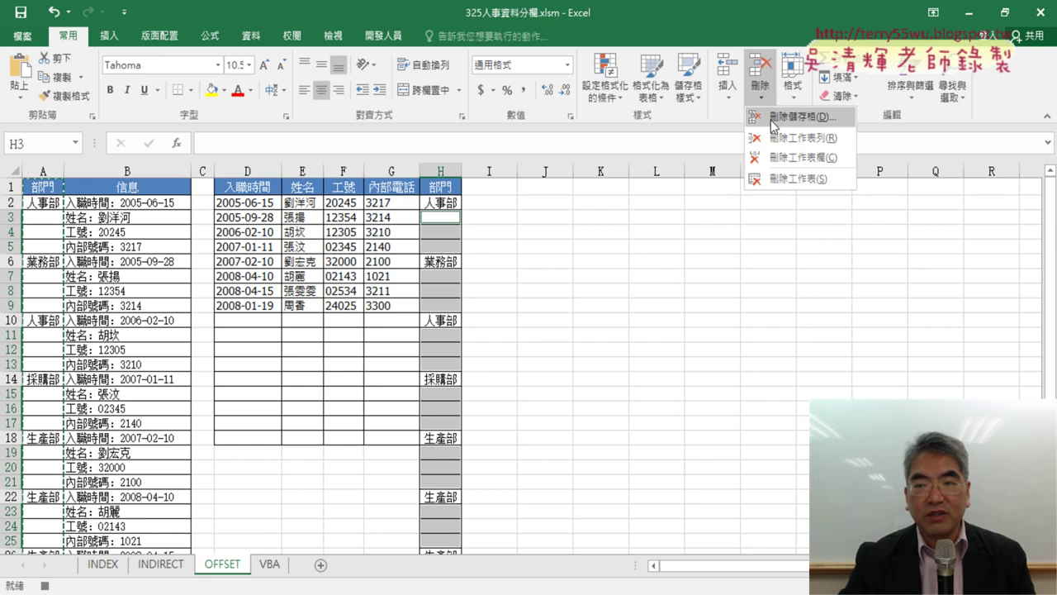
pyautogui.click(774, 117)
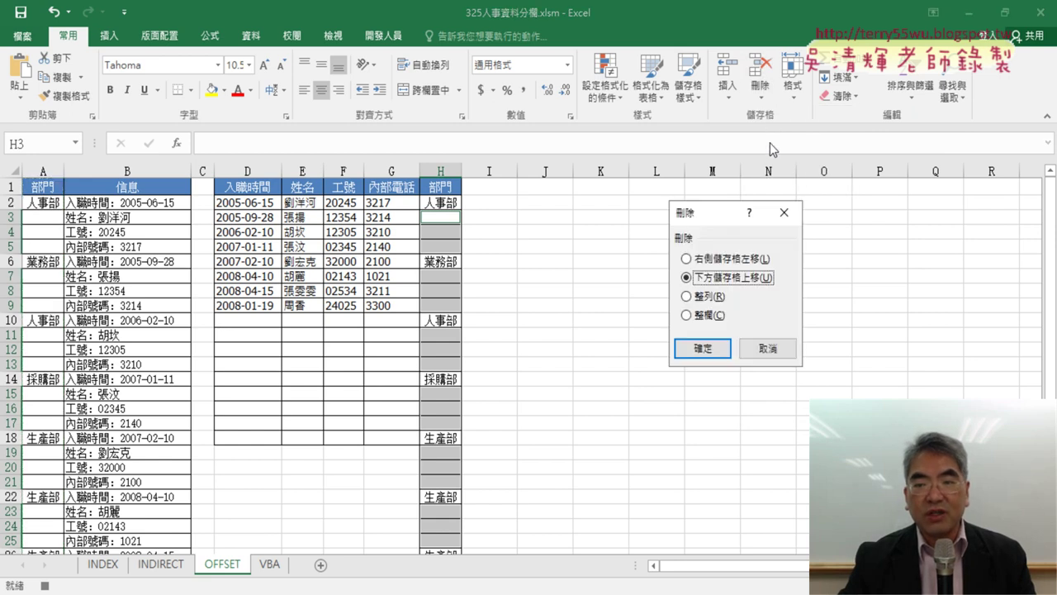
pyautogui.click(705, 348)
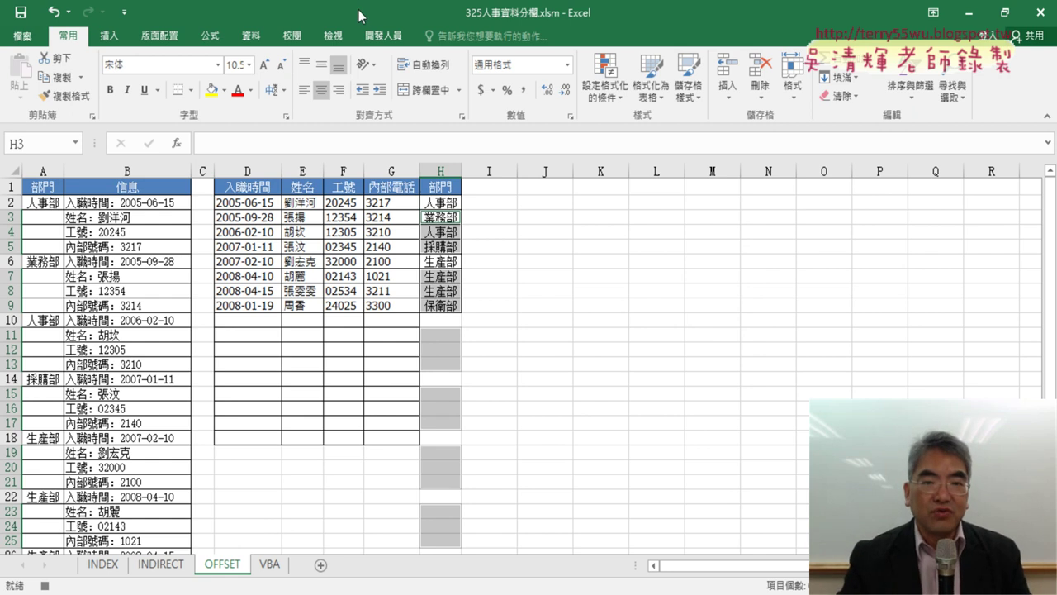
pyautogui.click(383, 36)
# Stop the macro recording, delete column H, and bring up the Macros list
pyautogui.click(124, 59)
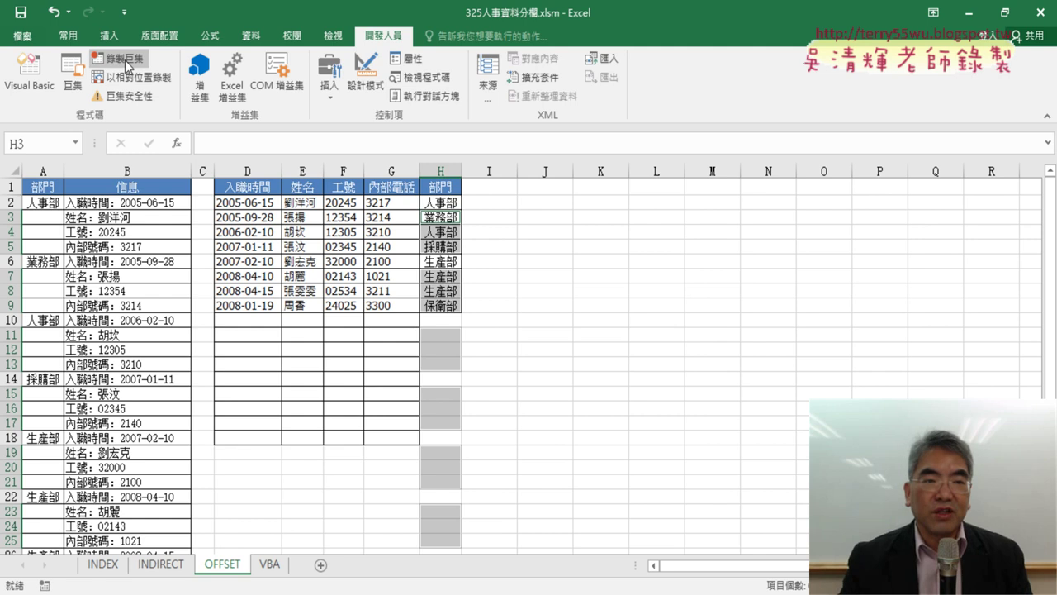
pyautogui.click(509, 264)
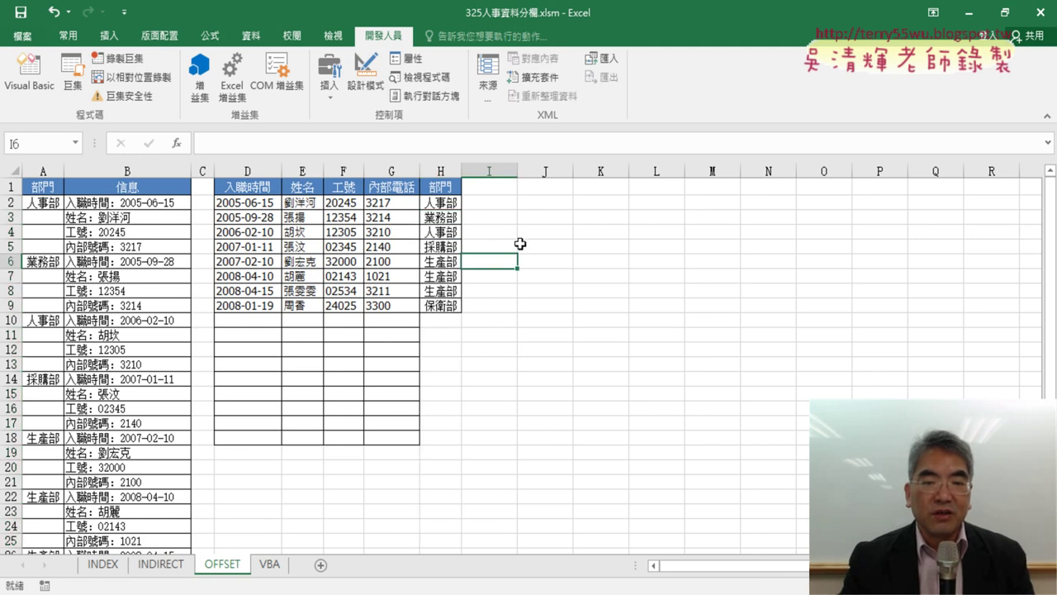
pyautogui.click(447, 169)
pyautogui.rightClick(438, 246)
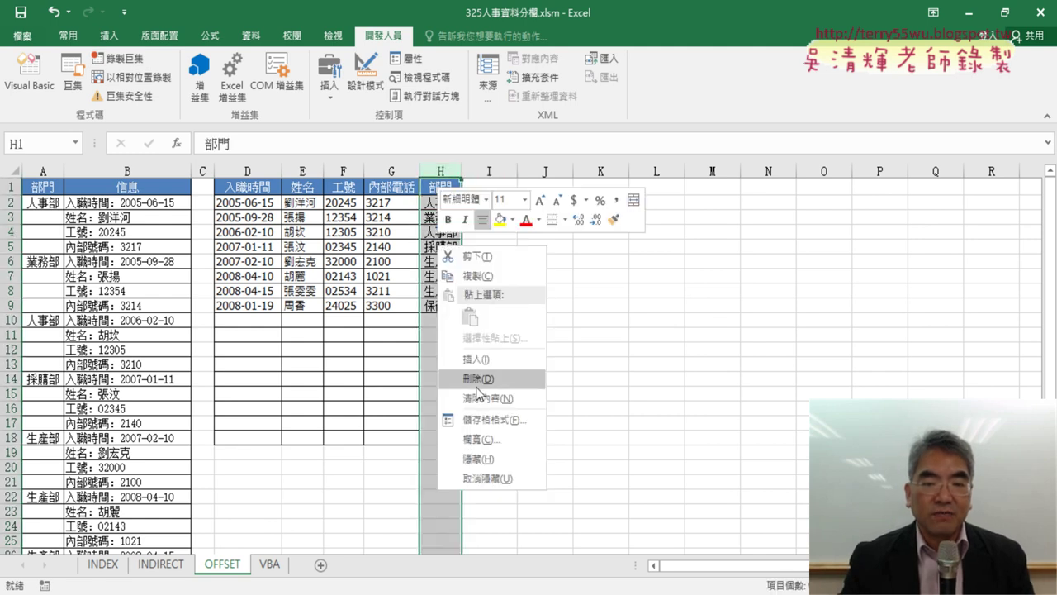
pyautogui.click(477, 382)
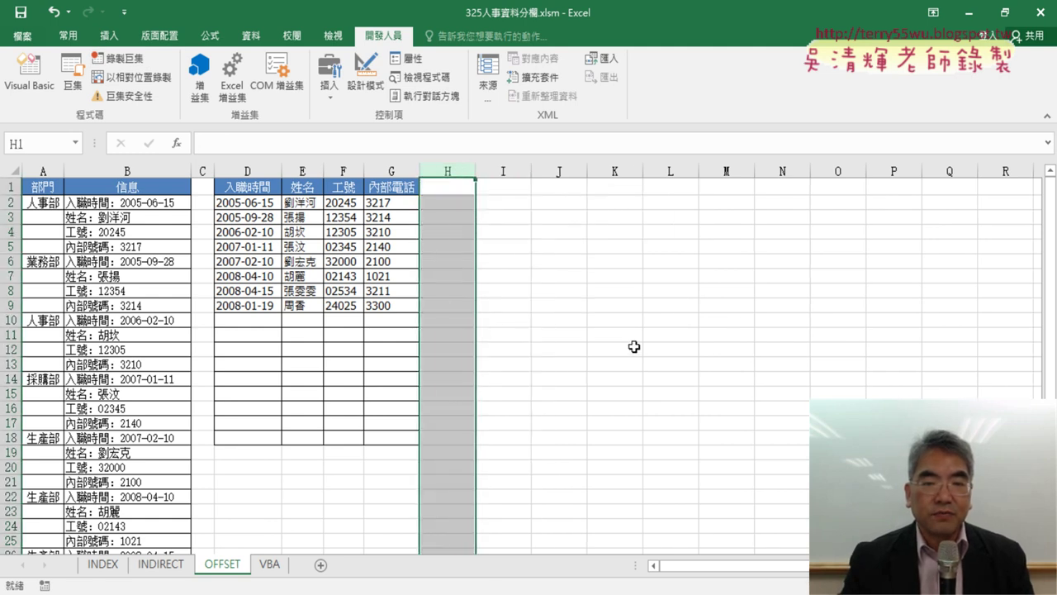
pyautogui.click(73, 83)
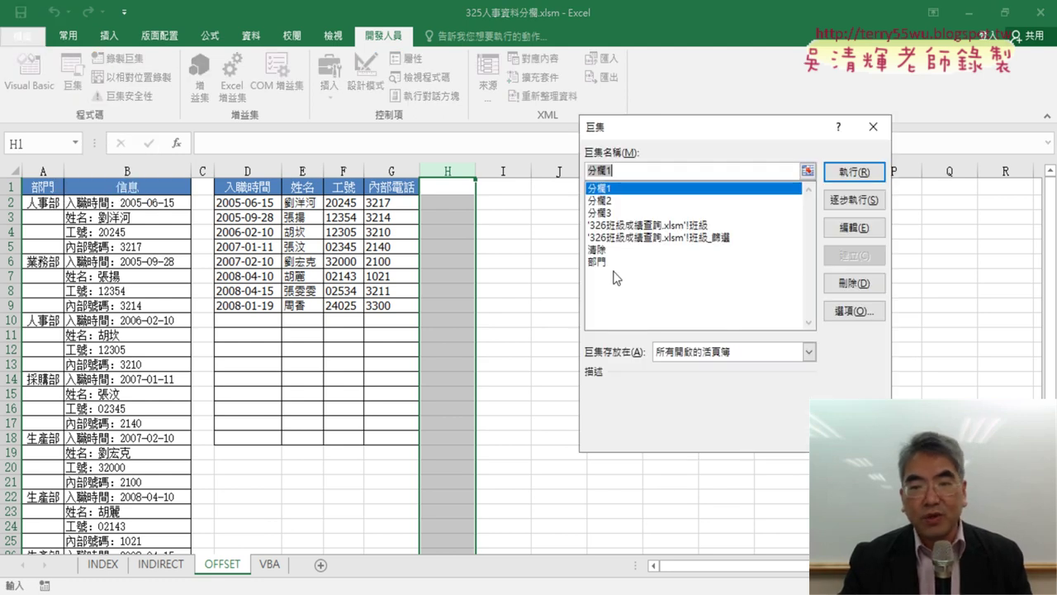
# Run the 部門 macro to refill column H with the eight departments
pyautogui.click(603, 262)
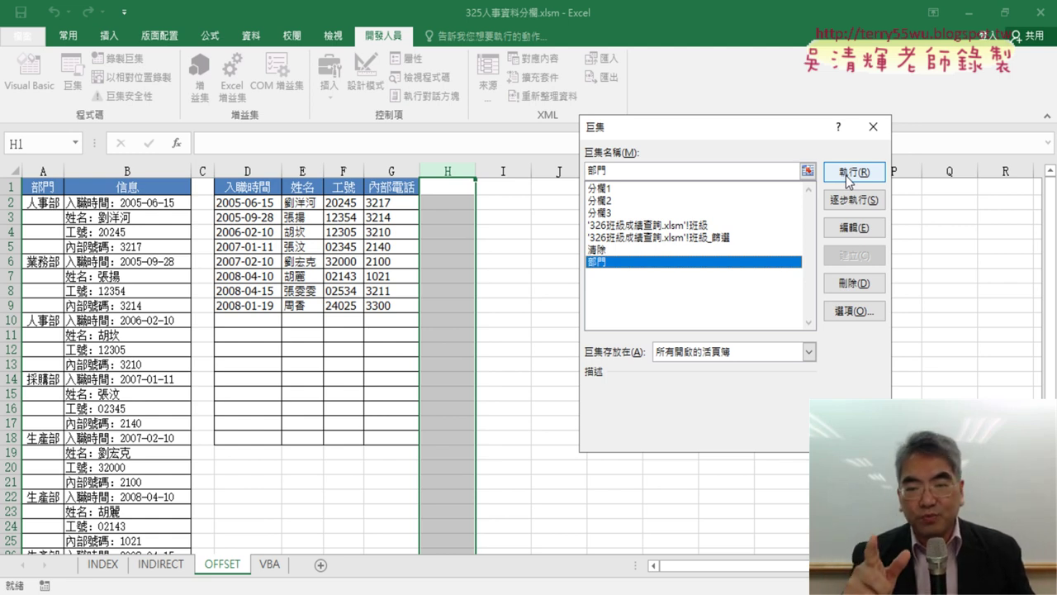
pyautogui.click(848, 176)
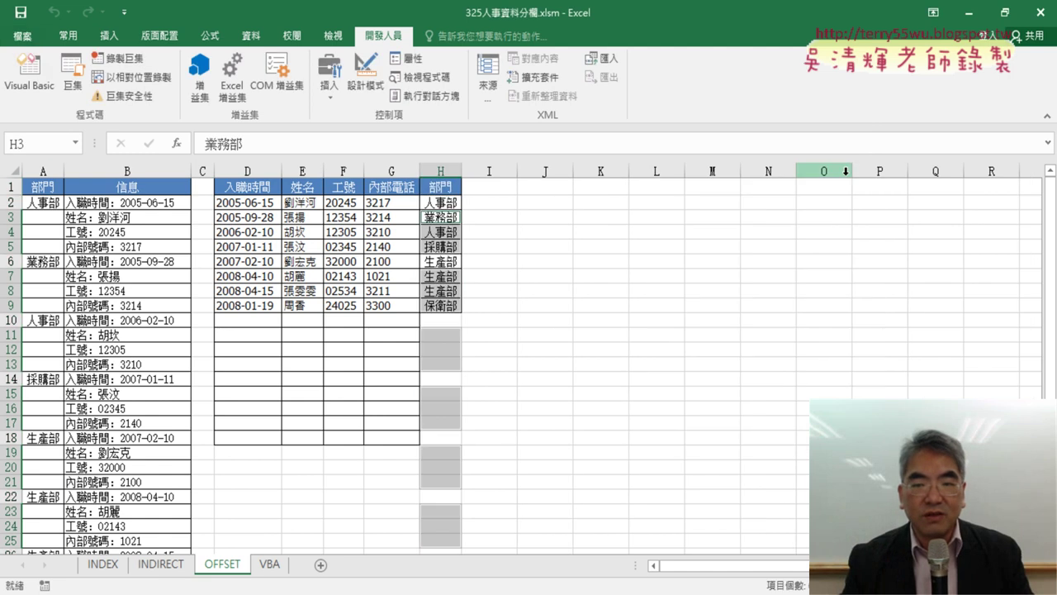
pyautogui.click(442, 176)
# Delete column H again and rerun the 部門 macro to refill H2:H9
pyautogui.rightClick(444, 264)
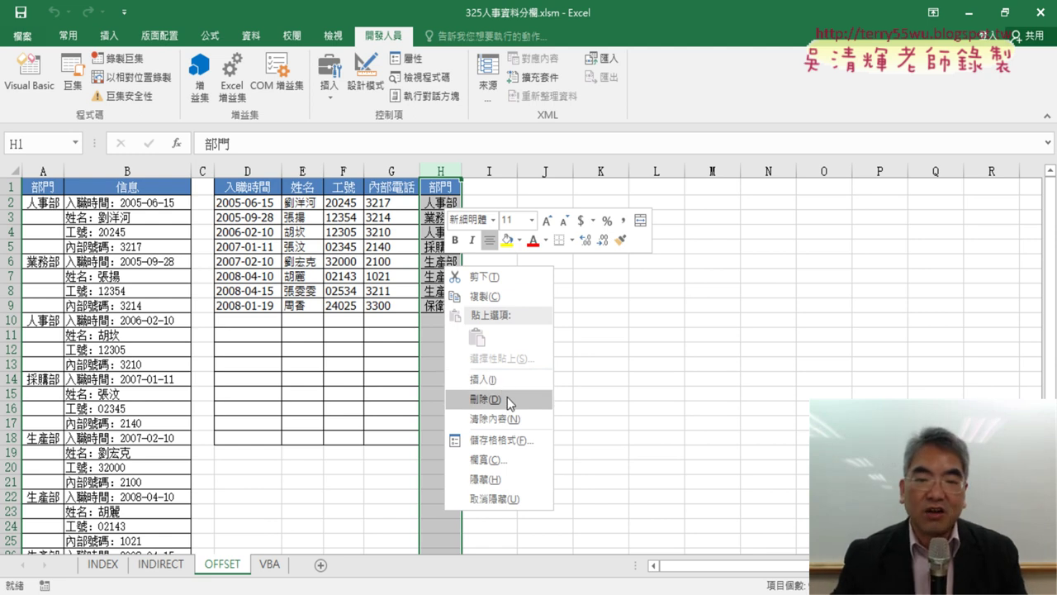
pyautogui.click(508, 400)
pyautogui.click(506, 395)
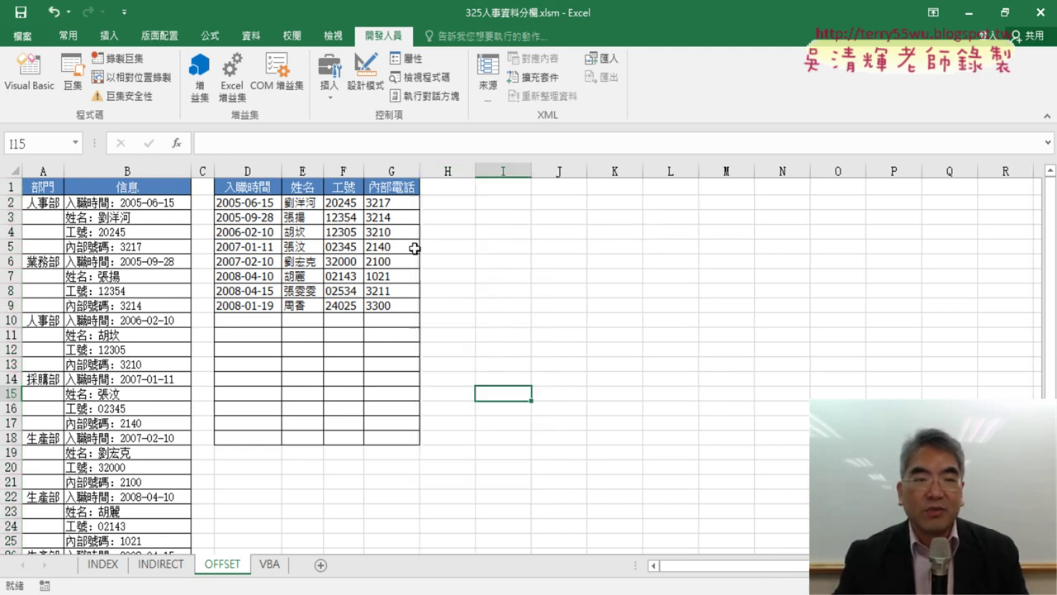
pyautogui.click(64, 70)
pyautogui.click(598, 261)
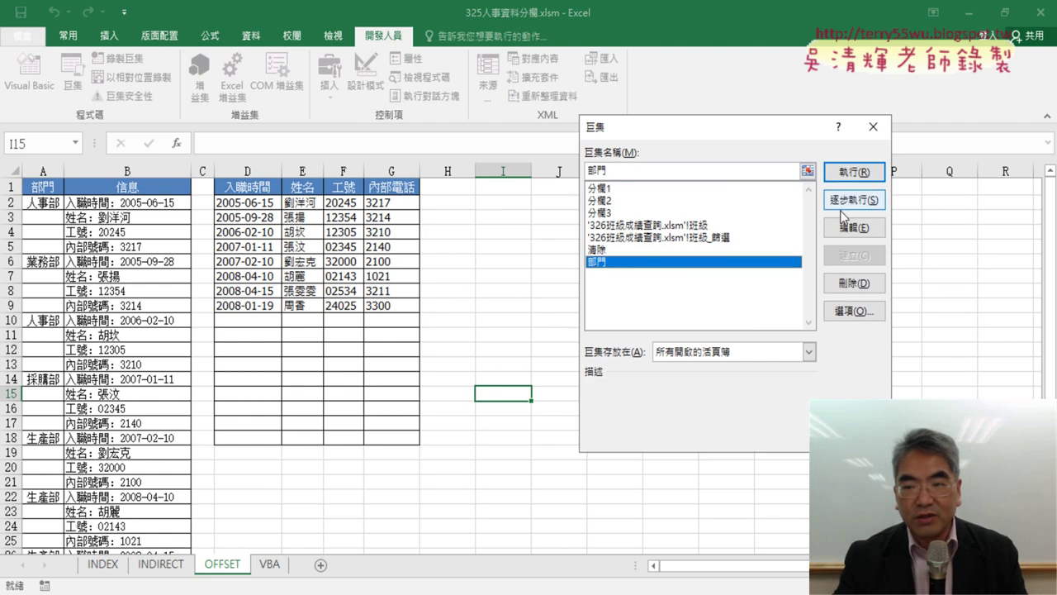
pyautogui.click(848, 169)
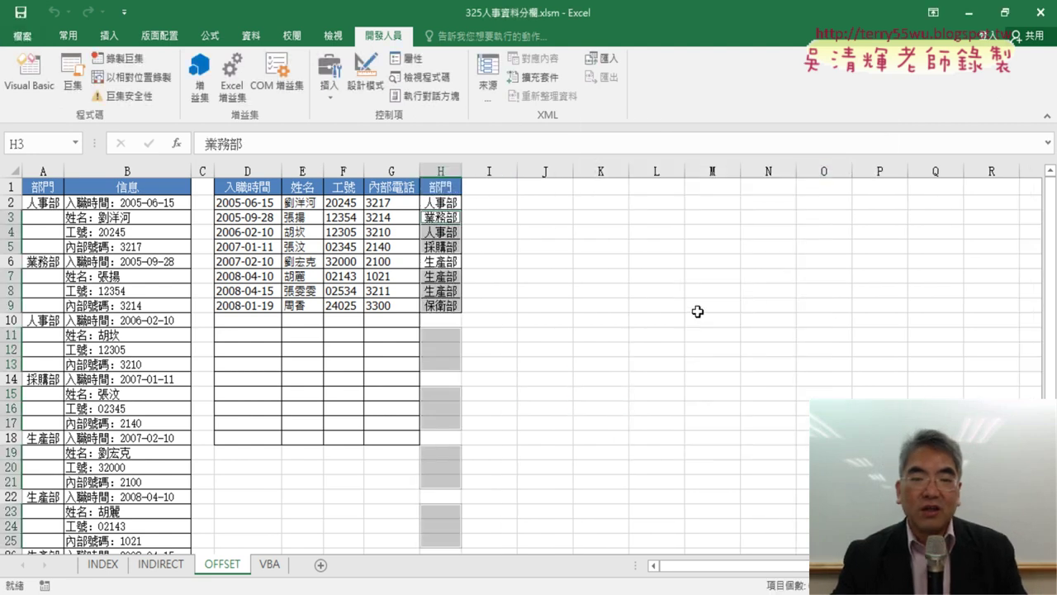
pyautogui.click(565, 294)
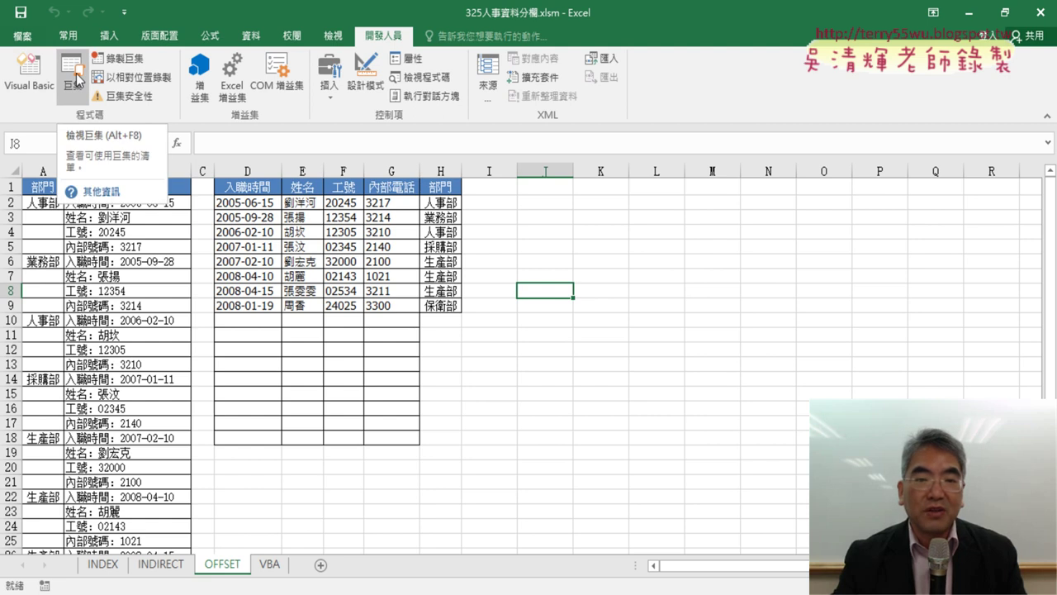
# Draw a form button beside the table and assign it the 部門 macro
pyautogui.click(336, 100)
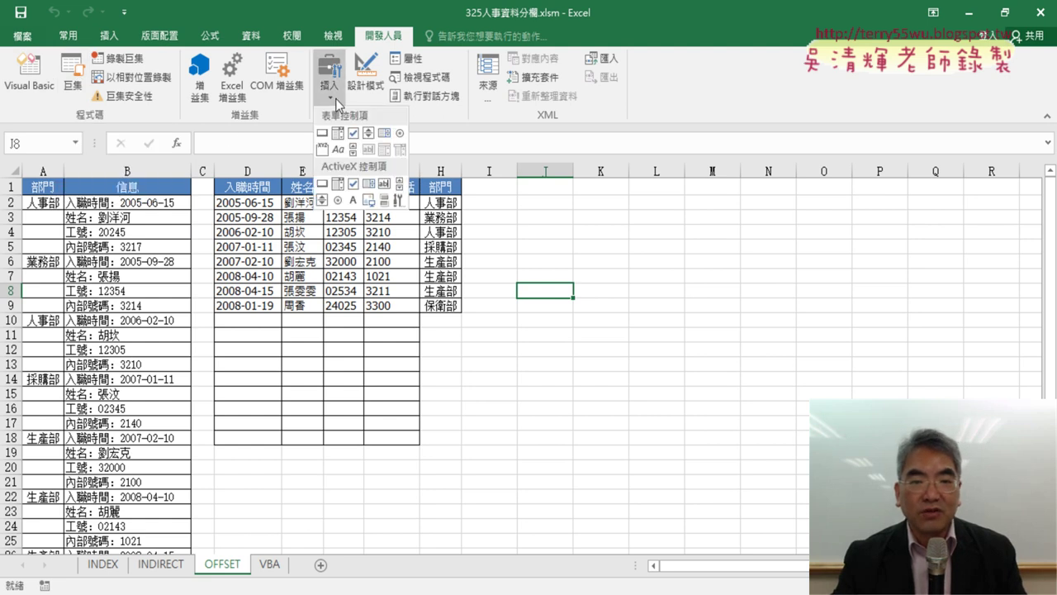
pyautogui.click(323, 137)
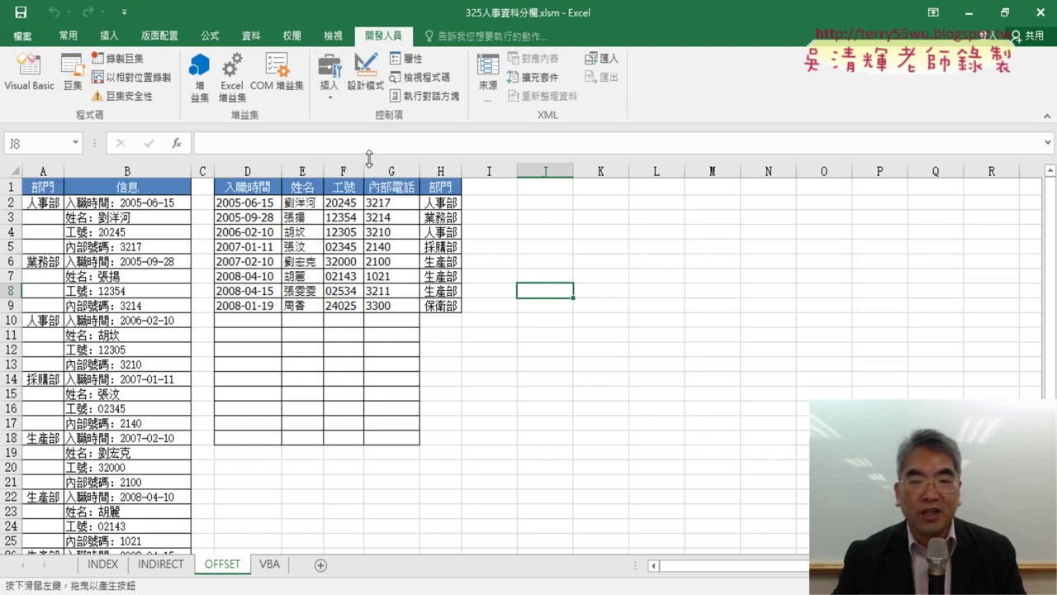
pyautogui.moveTo(511, 198); pyautogui.dragTo(615, 225)
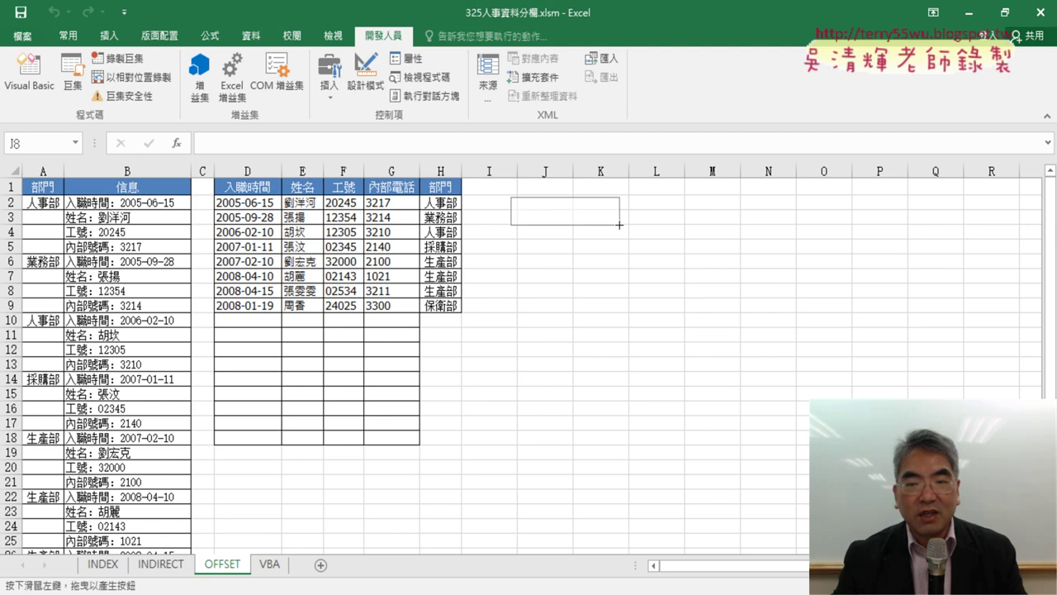
pyautogui.click(614, 263)
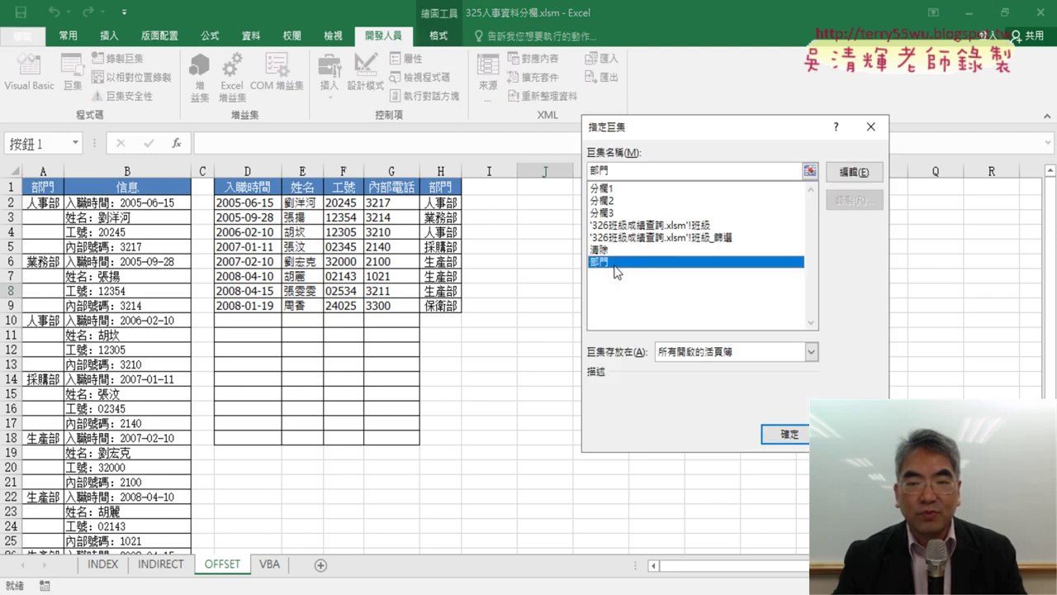
pyautogui.click(610, 172)
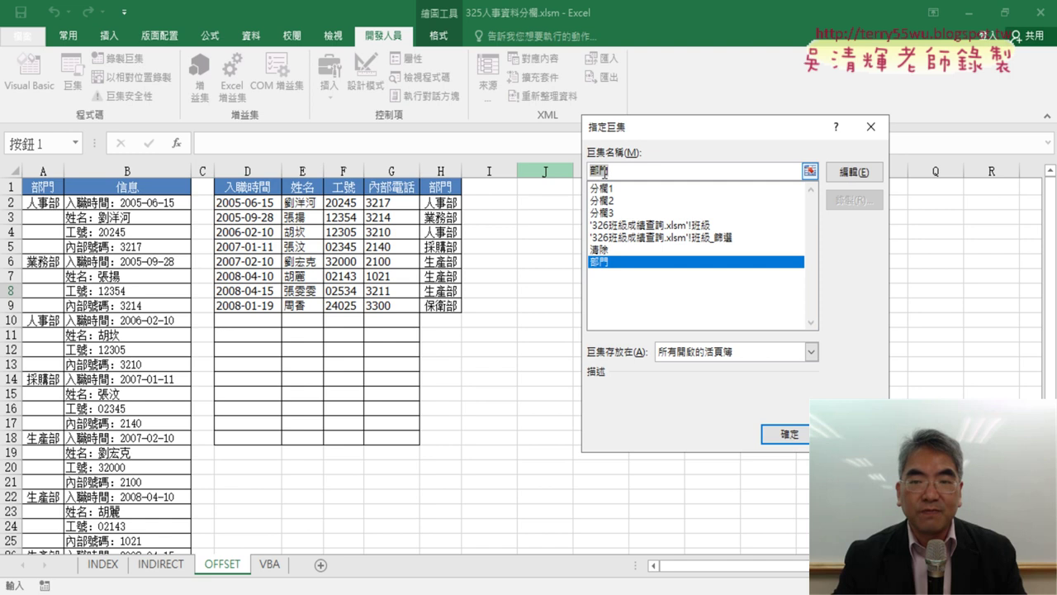
pyautogui.rightClick(604, 173)
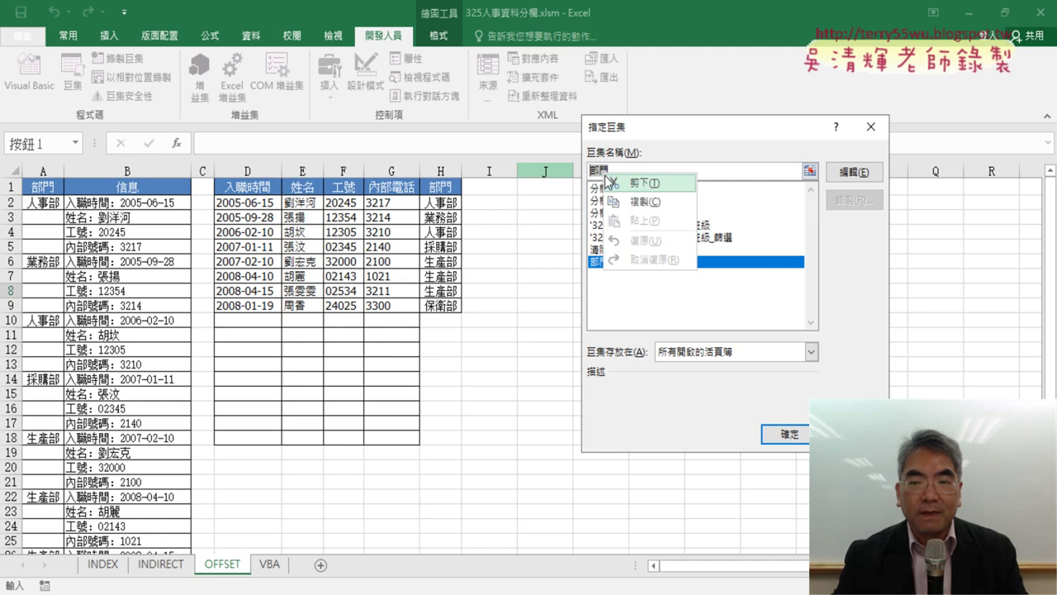
pyautogui.click(649, 212)
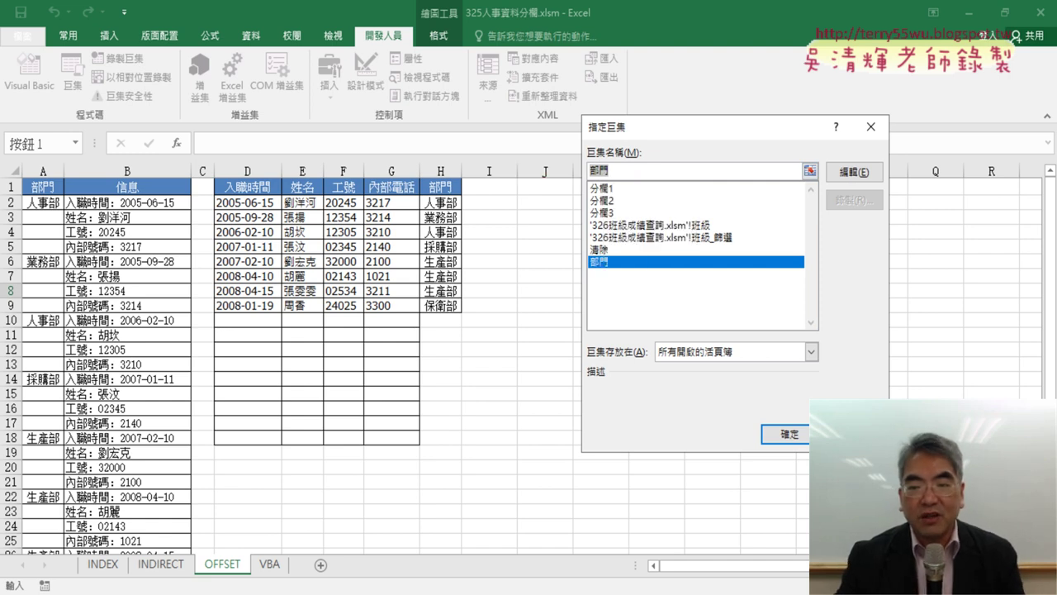
pyautogui.click(791, 433)
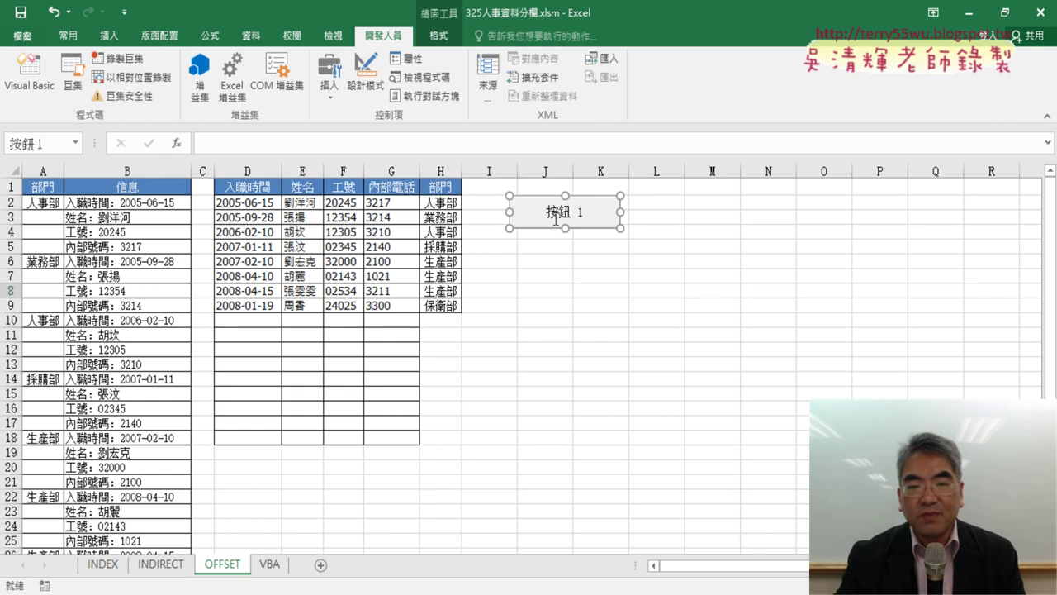
# Change the button's caption to 部門
pyautogui.click(552, 209)
pyautogui.press('BackSpace')
pyautogui.press('BackSpace')
pyautogui.press('Delete')
pyautogui.press('Delete')
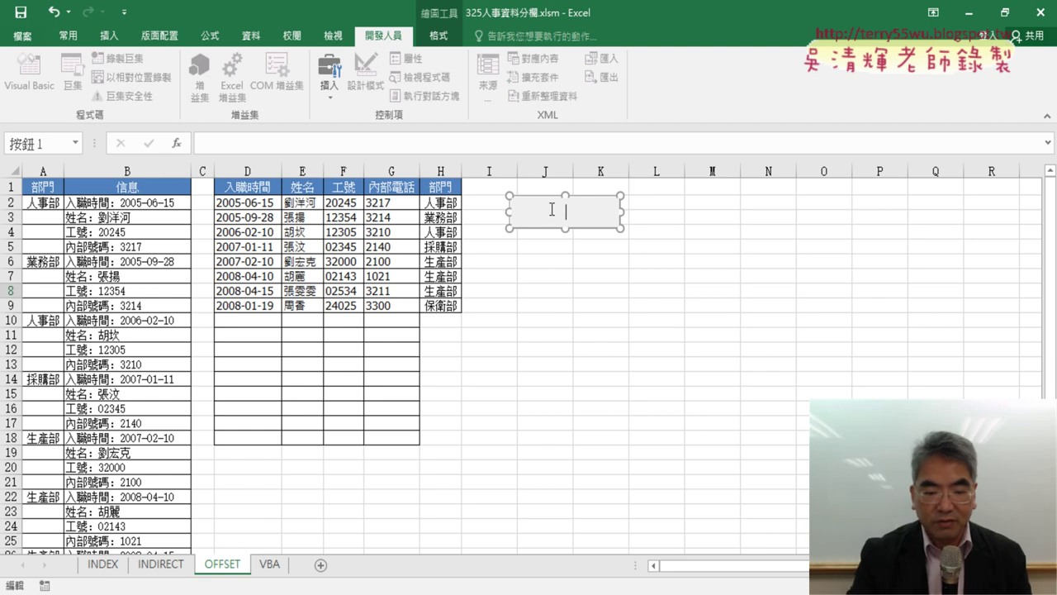
pyautogui.write('部門')
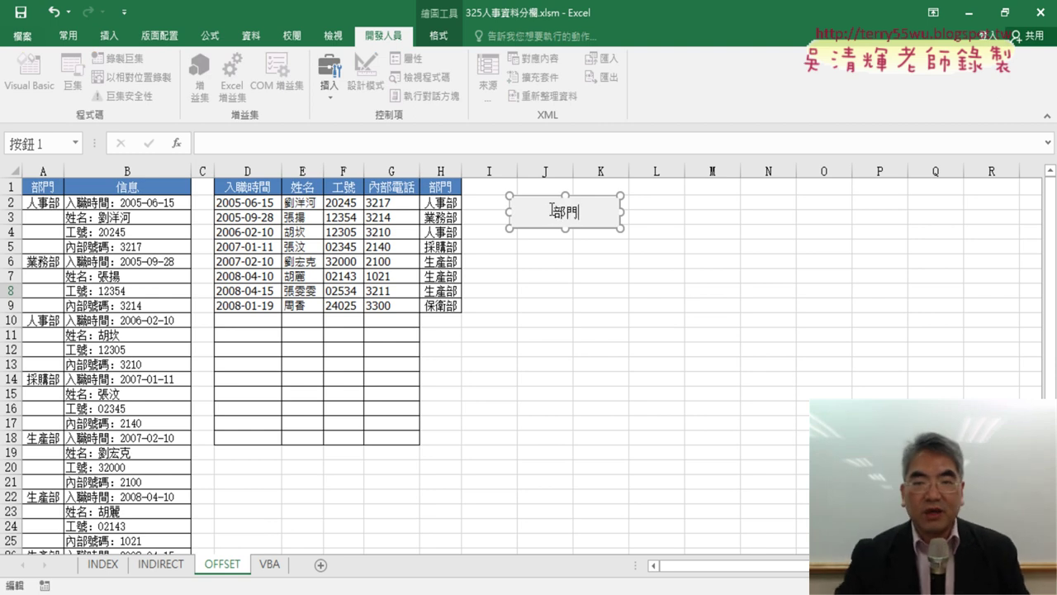
pyautogui.click(600, 275)
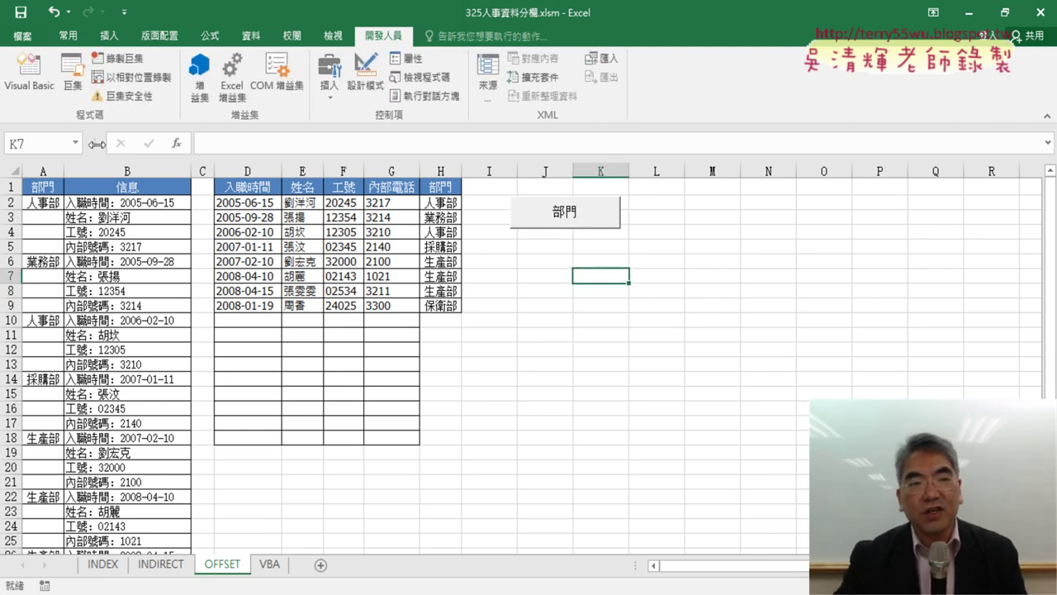
# Delete column H and click the 部門 button to refill the departments
pyautogui.click(445, 170)
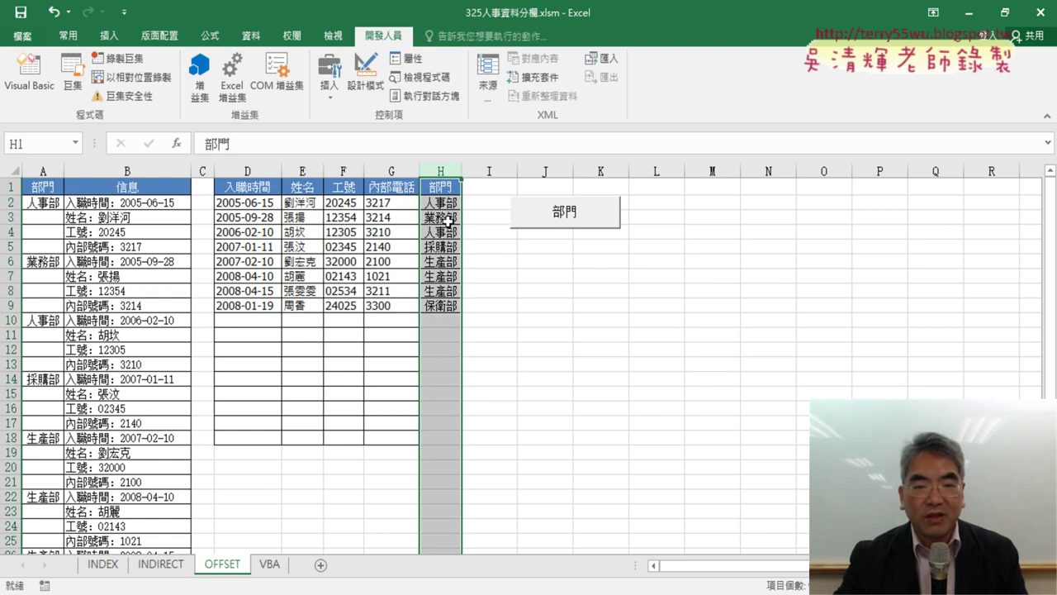
pyautogui.rightClick(446, 173)
pyautogui.click(508, 368)
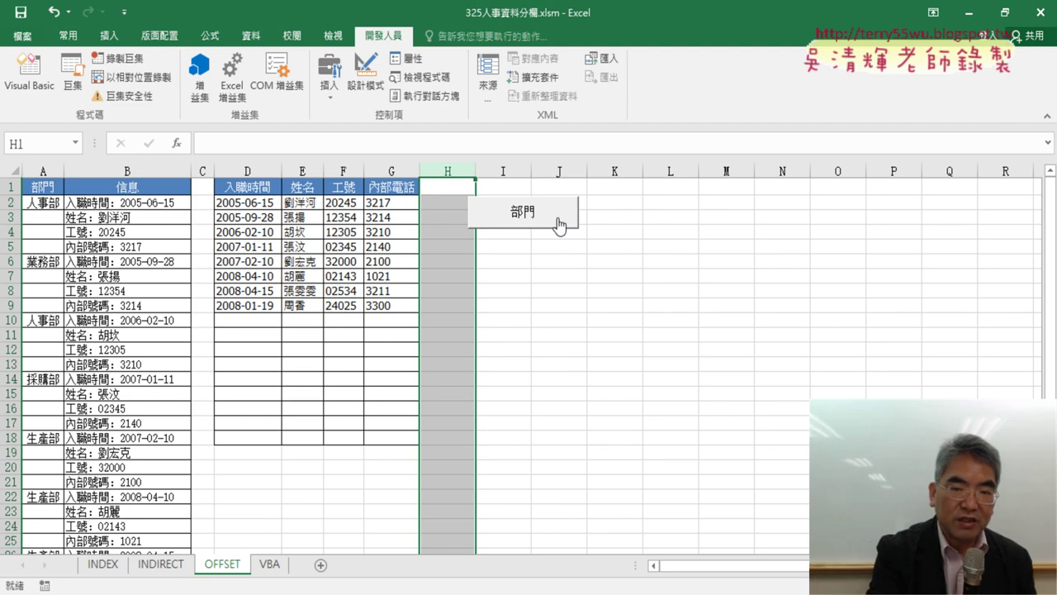
pyautogui.click(560, 225)
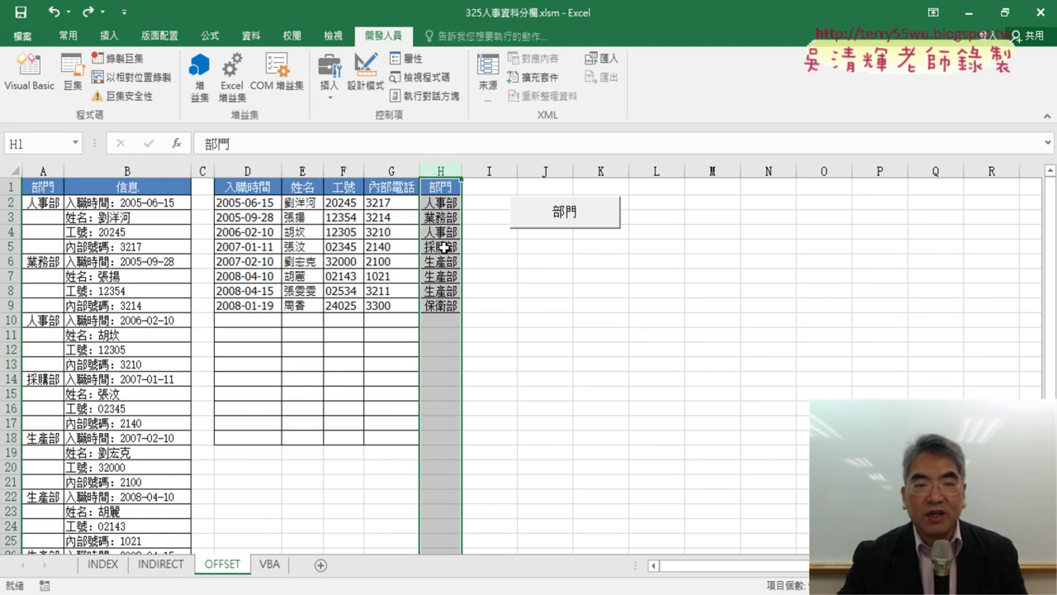
# Delete column H again and restore the department names with Ctrl+Q
pyautogui.rightClick(444, 247)
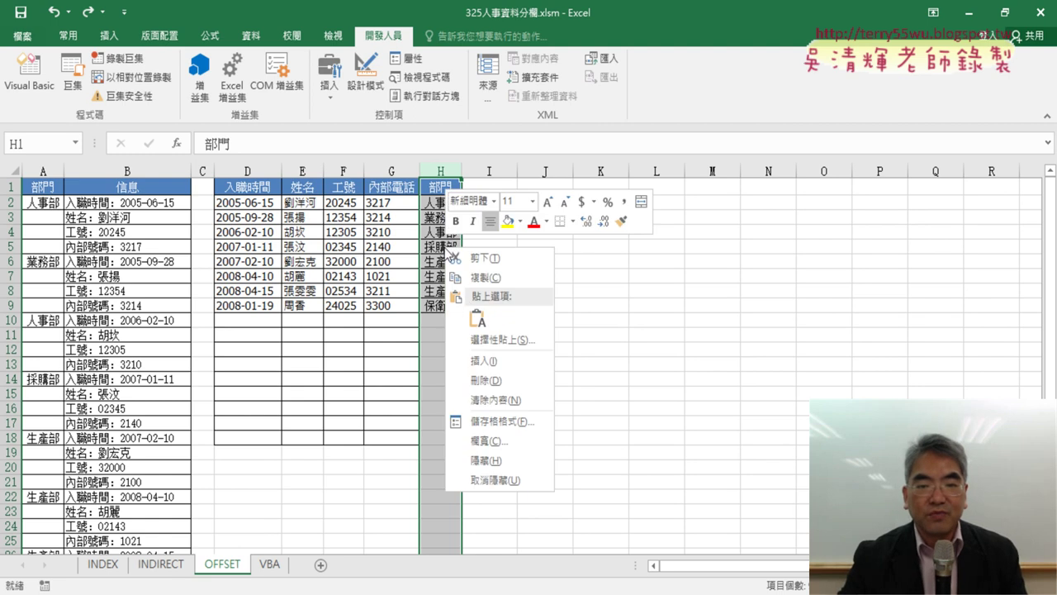
pyautogui.click(507, 379)
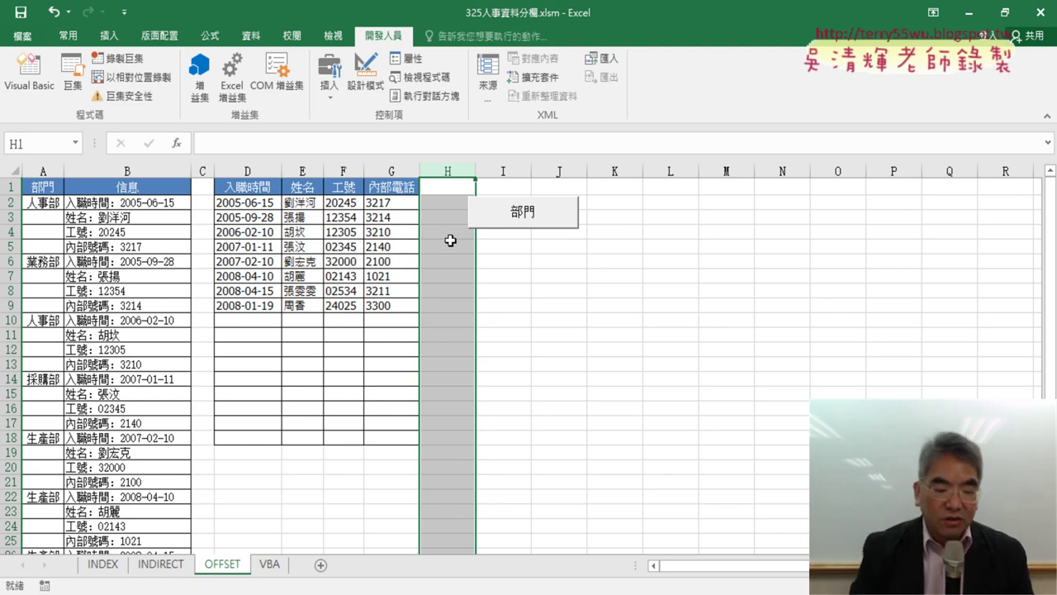
pyautogui.hotkey('ctrl', 'q')
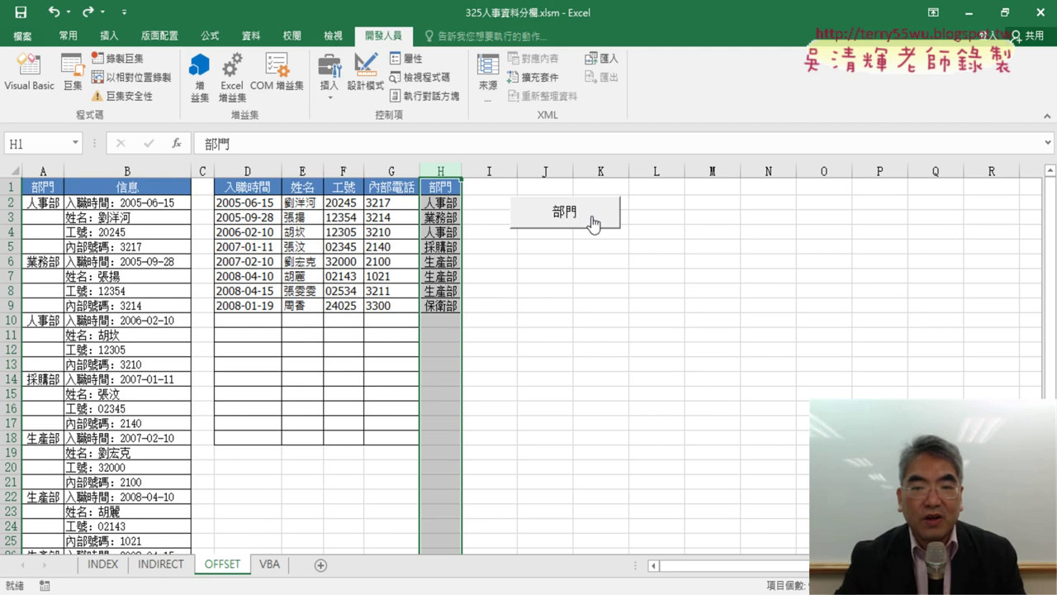
# Set the 部門 button's placement to 大小位置不隨儲存格改變 in its Format Control properties
pyautogui.rightClick(558, 217)
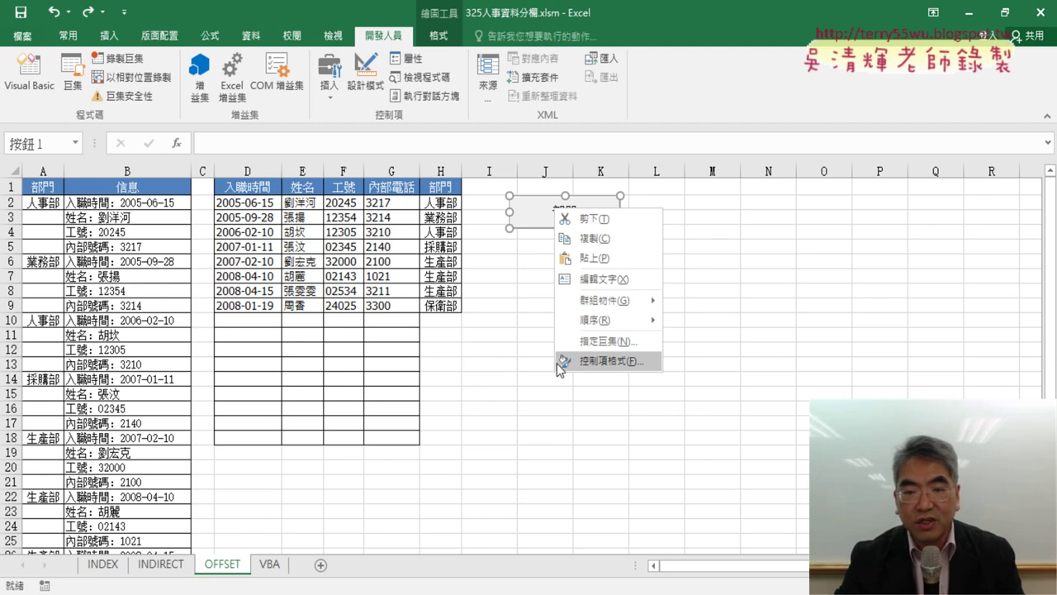
pyautogui.click(630, 368)
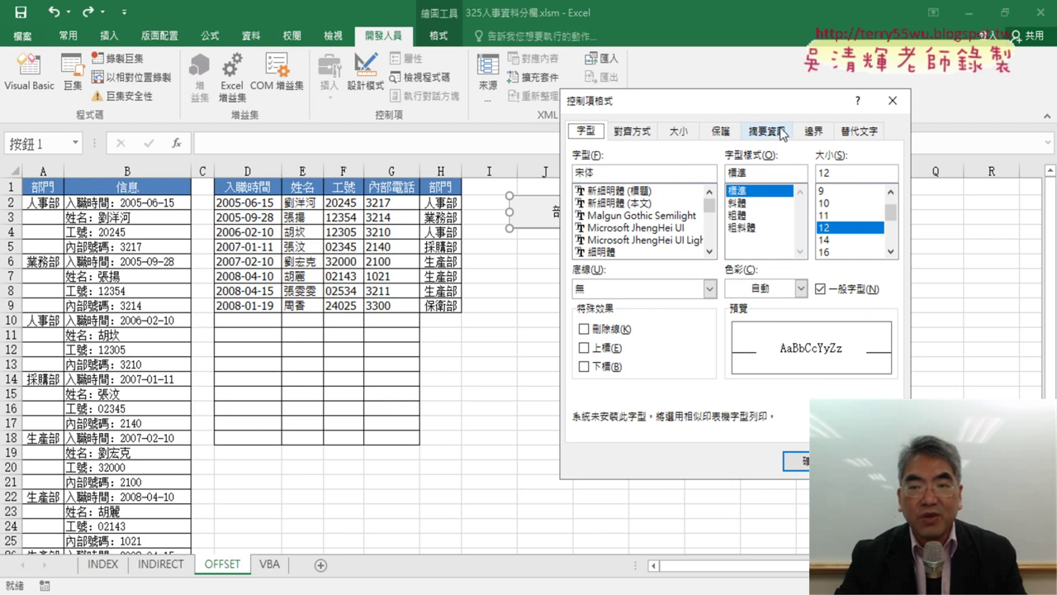
pyautogui.click(768, 132)
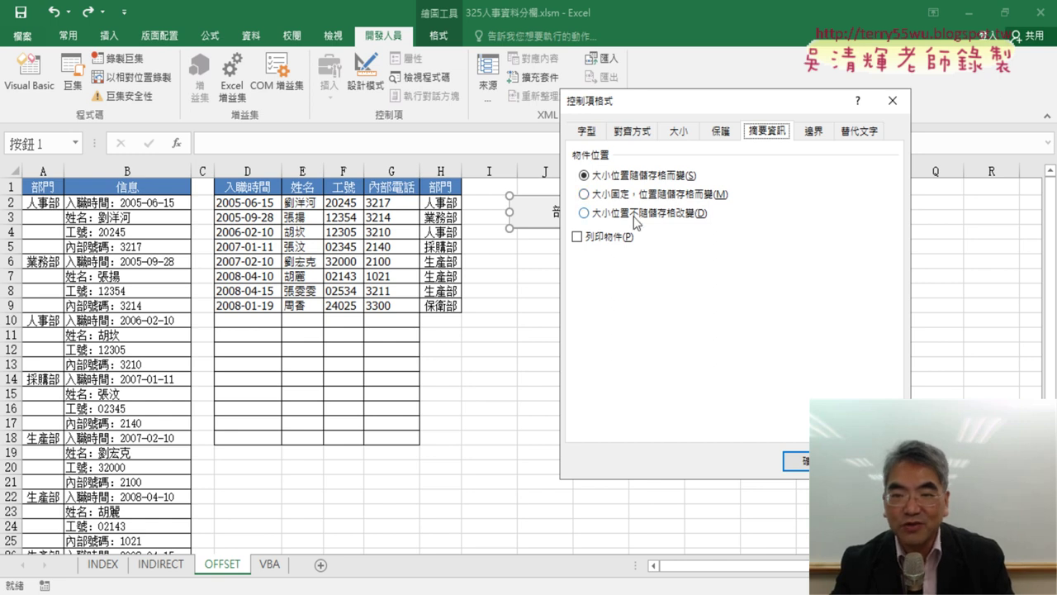
pyautogui.click(586, 215)
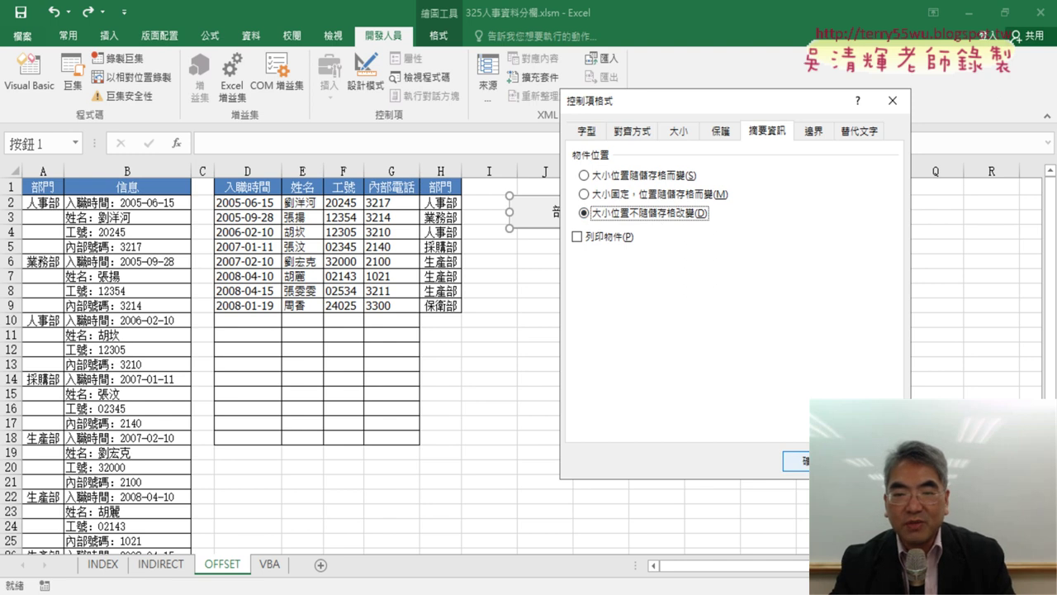
pyautogui.press('Return')
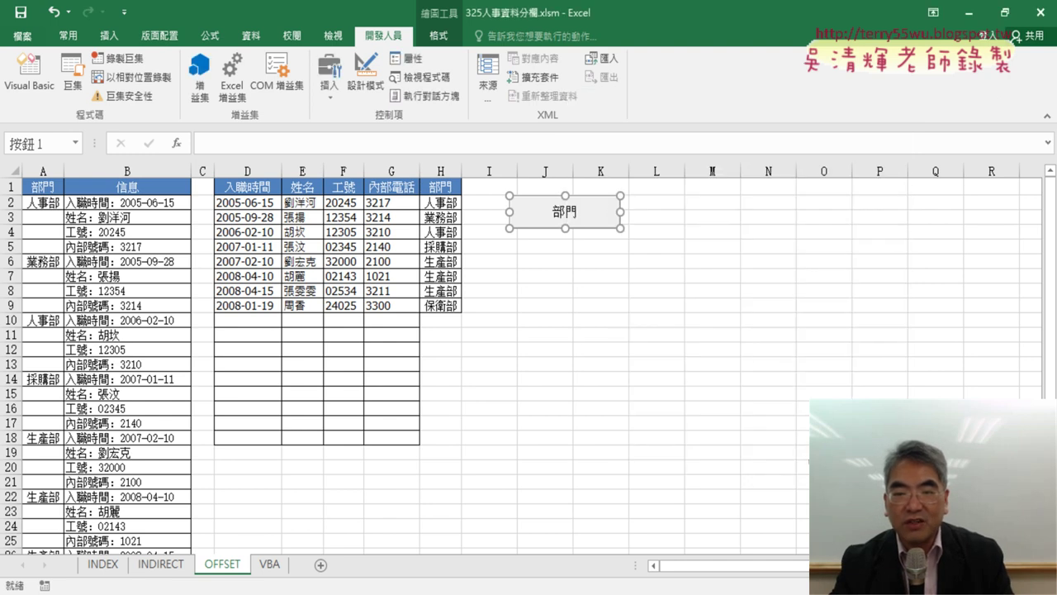
pyautogui.click(560, 337)
# Delete column H and run the 部門 button's macro to refill it
pyautogui.click(448, 171)
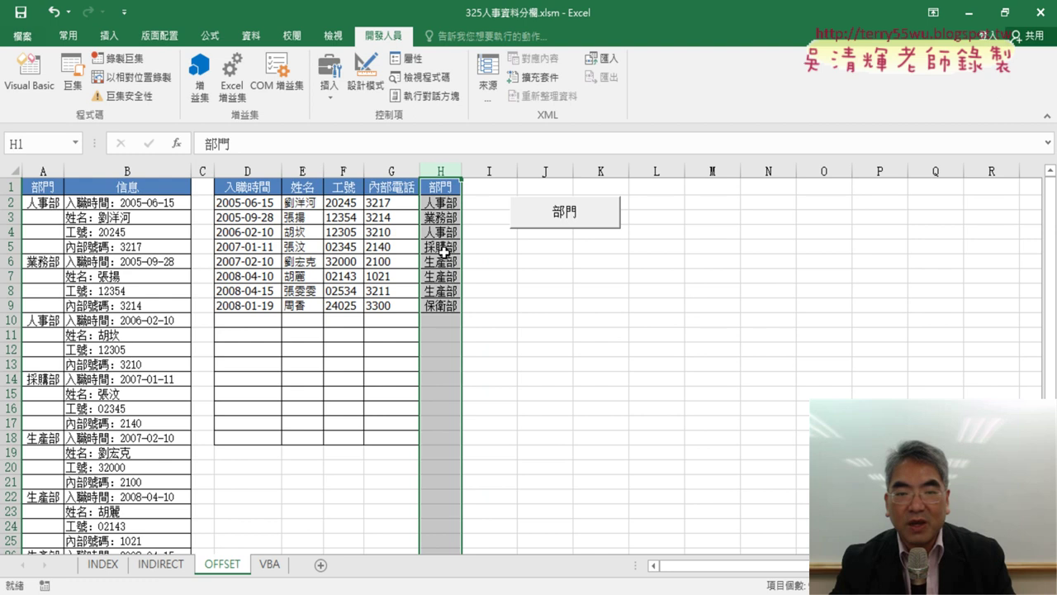
pyautogui.rightClick(444, 252)
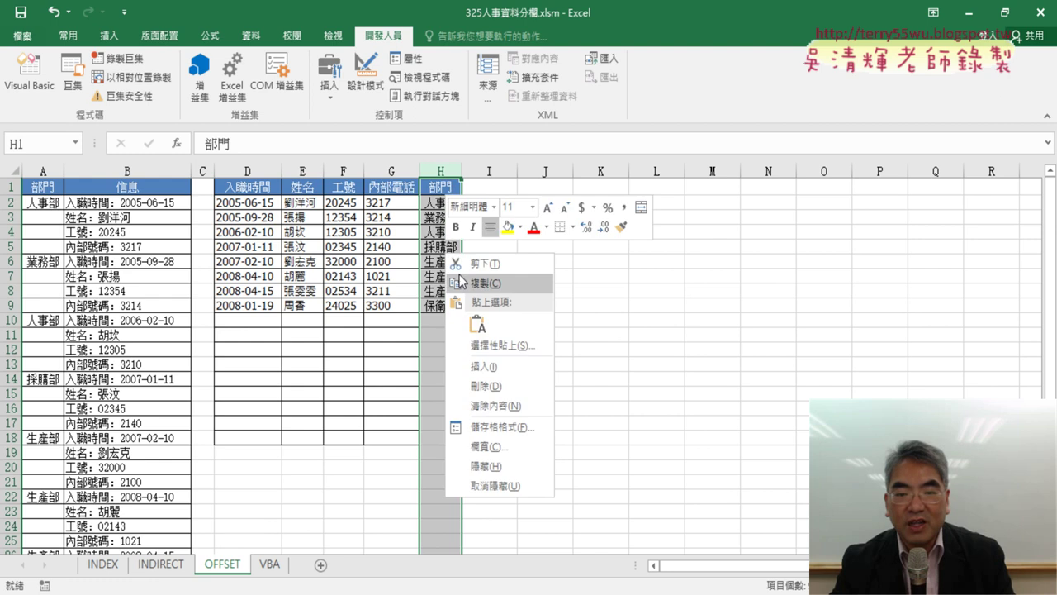
pyautogui.click(492, 386)
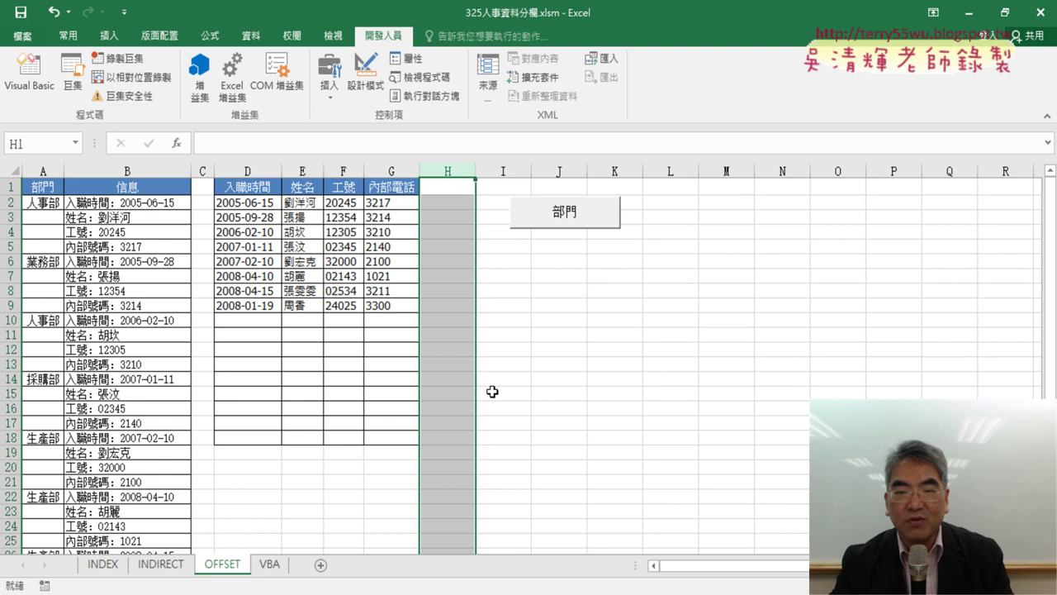
pyautogui.click(571, 221)
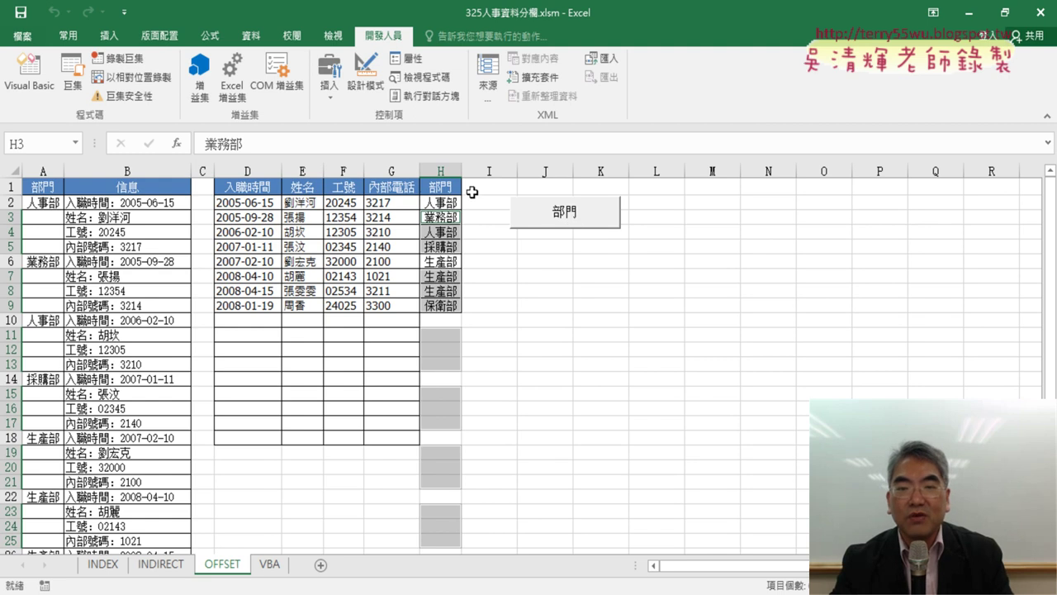
# Repeat the column H delete-and-refill test twice more, with the 部門 button staying put
pyautogui.rightClick(443, 170)
pyautogui.click(479, 316)
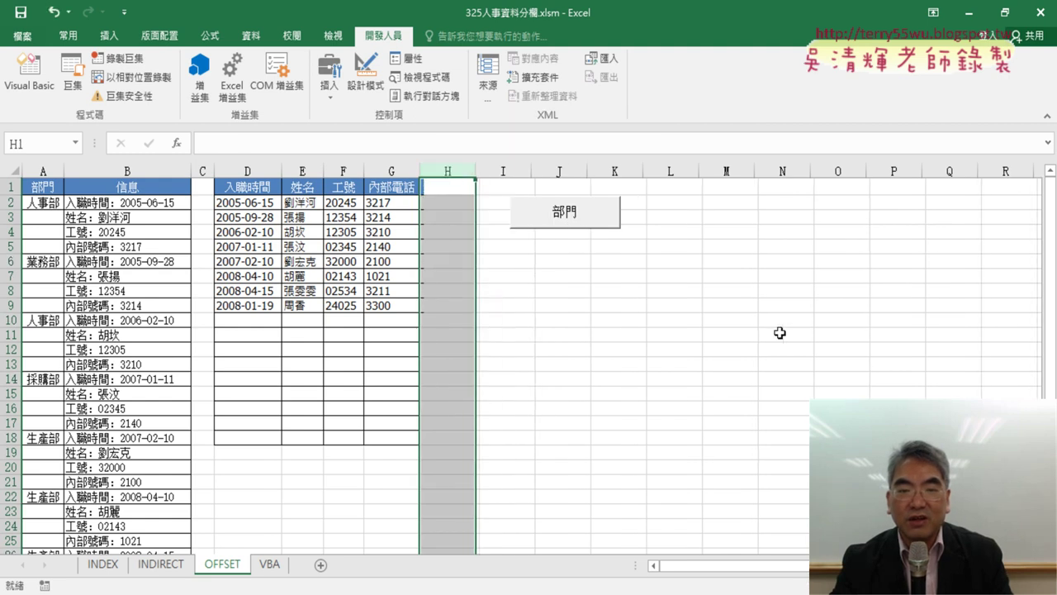
pyautogui.click(593, 216)
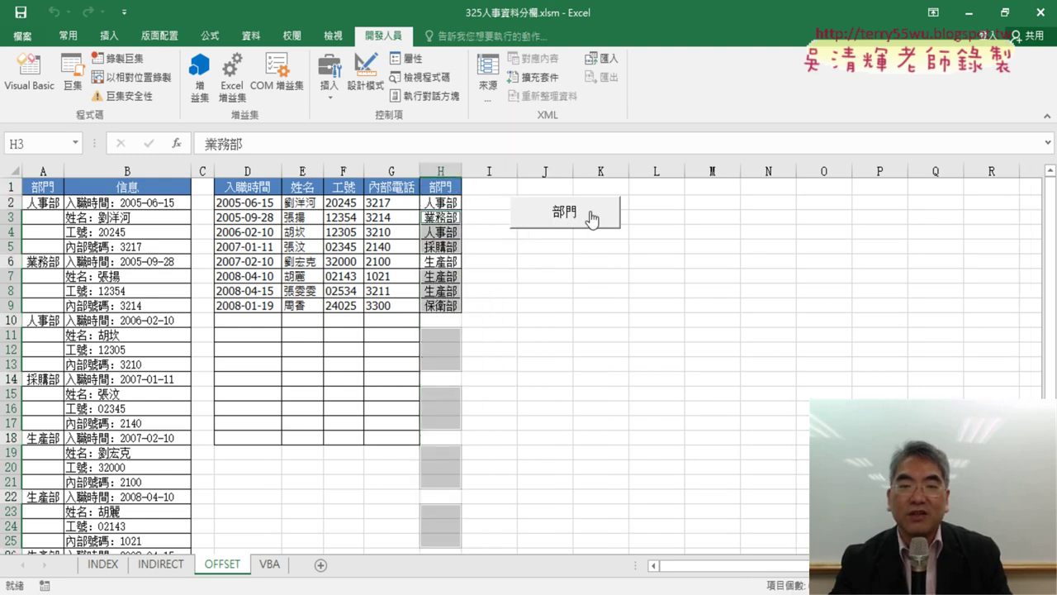
pyautogui.rightClick(447, 171)
pyautogui.click(489, 303)
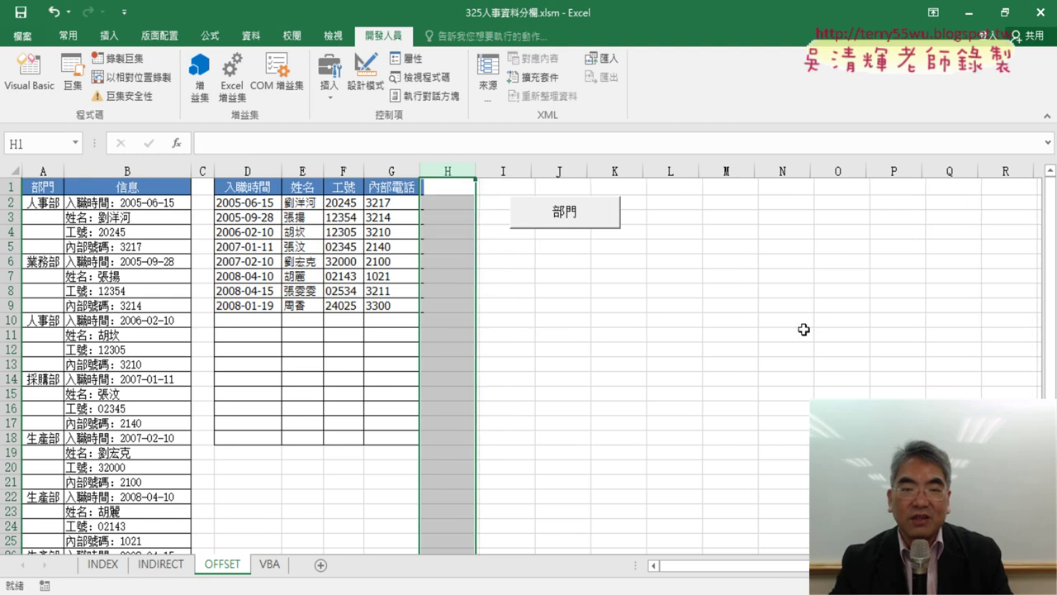
pyautogui.click(609, 228)
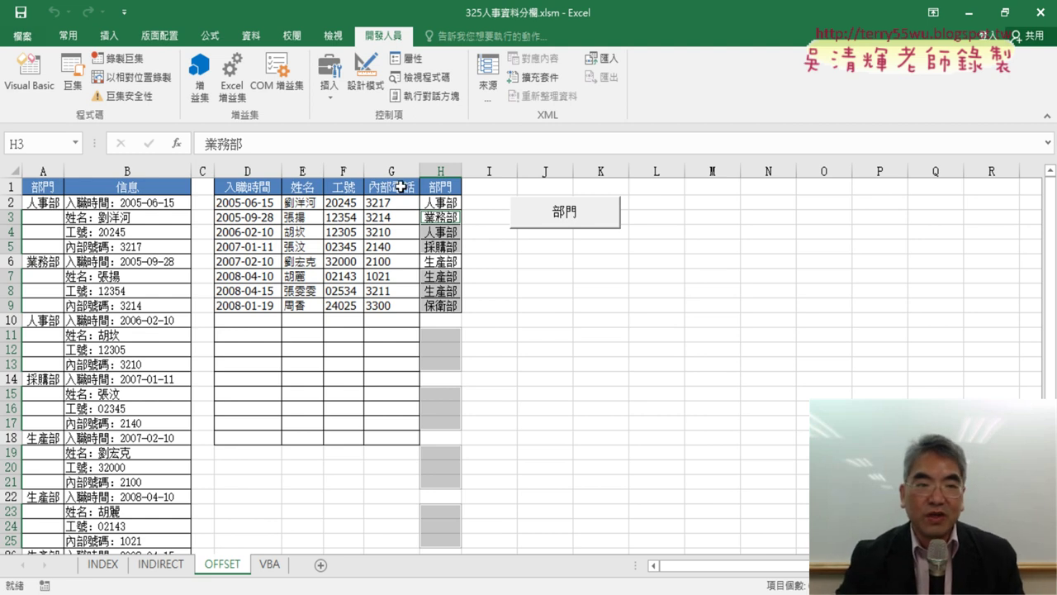
# Open the 部門 macro's code and replace its auto-generated comment block with a '1 comment line
pyautogui.click(75, 91)
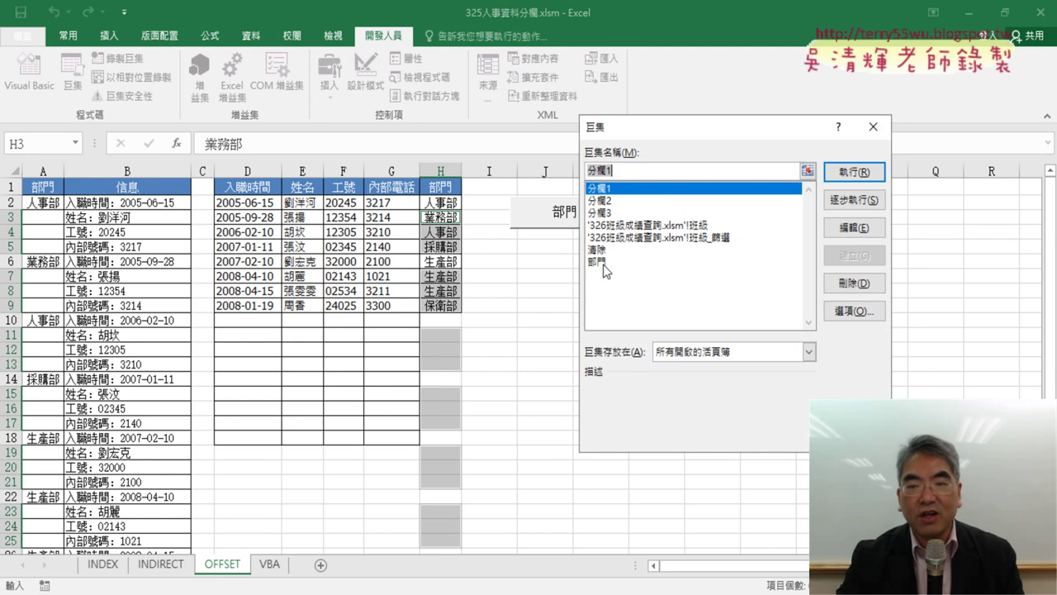
pyautogui.click(597, 262)
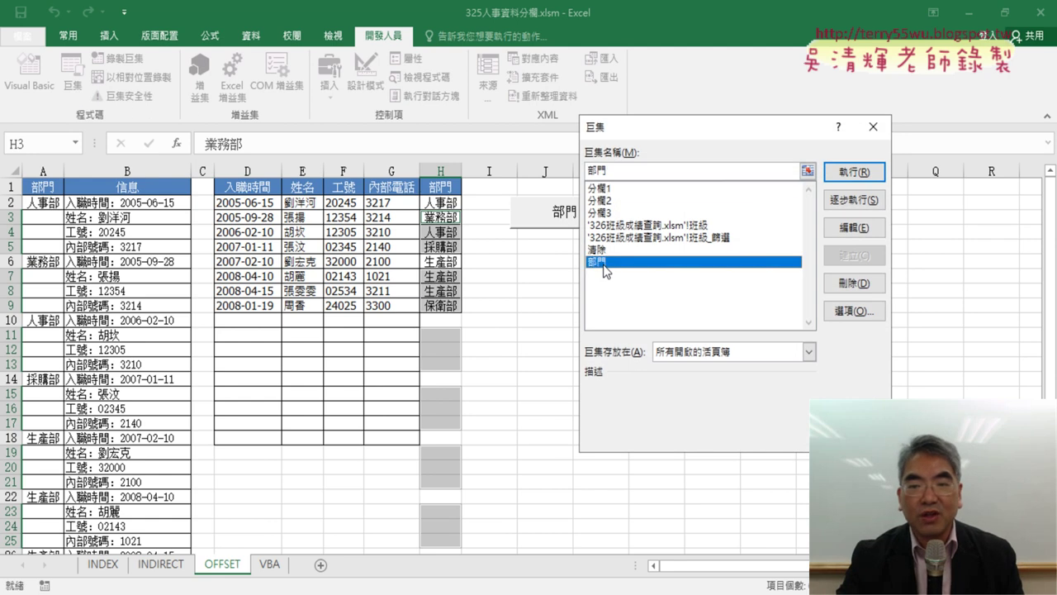
pyautogui.click(861, 228)
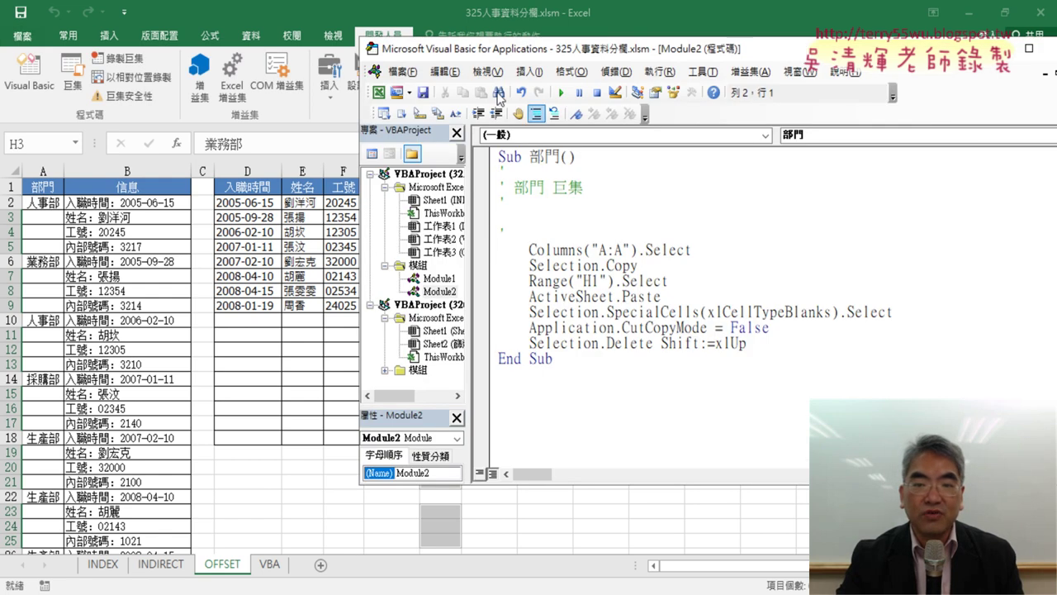
pyautogui.moveTo(501, 236); pyautogui.dragTo(504, 178)
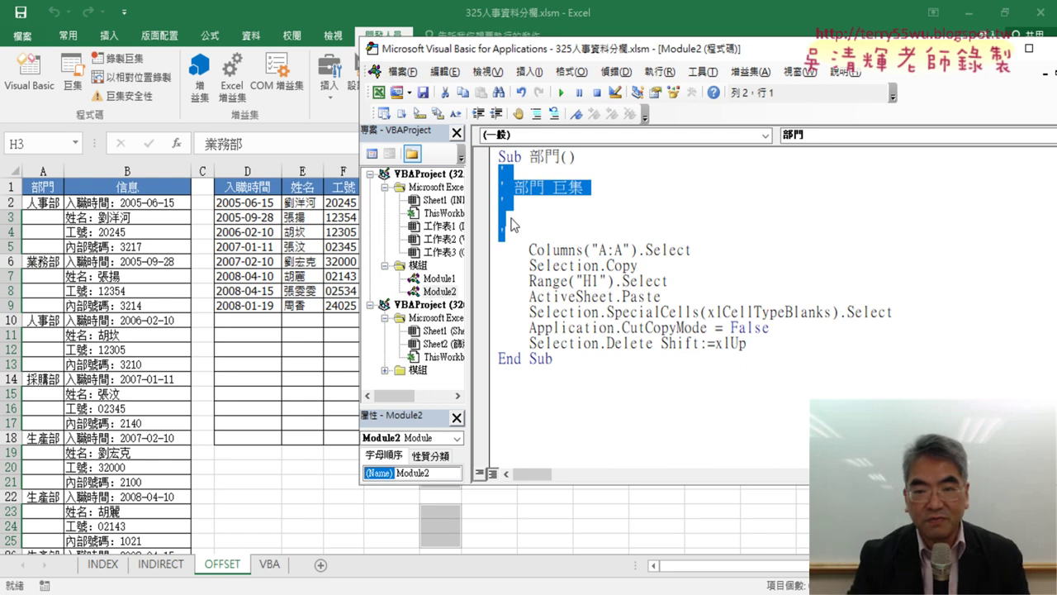
pyautogui.press('Delete')
pyautogui.press('Return')
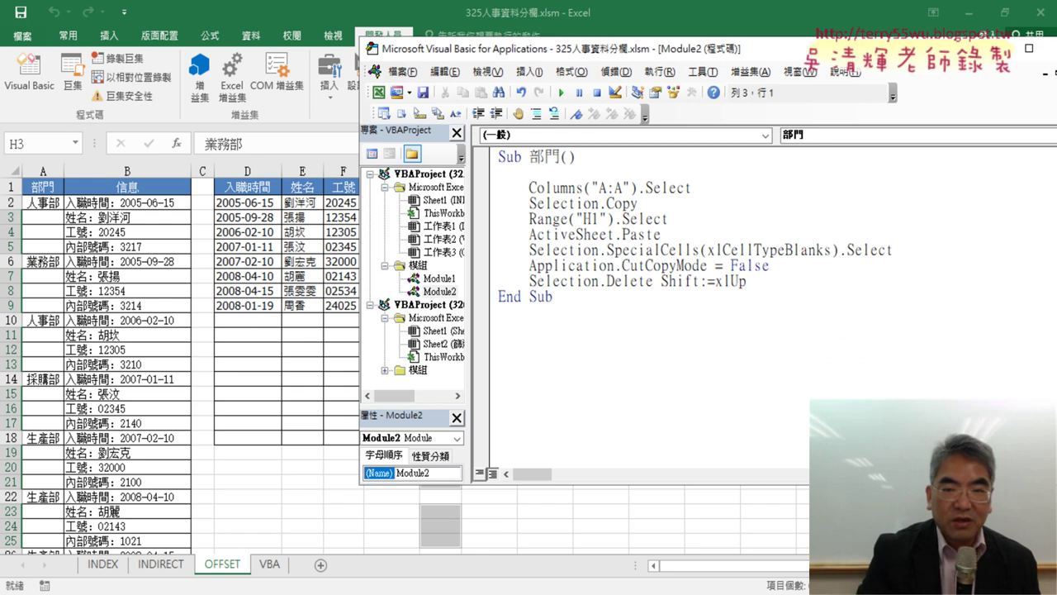
pyautogui.press('Up')
pyautogui.press('Tab')
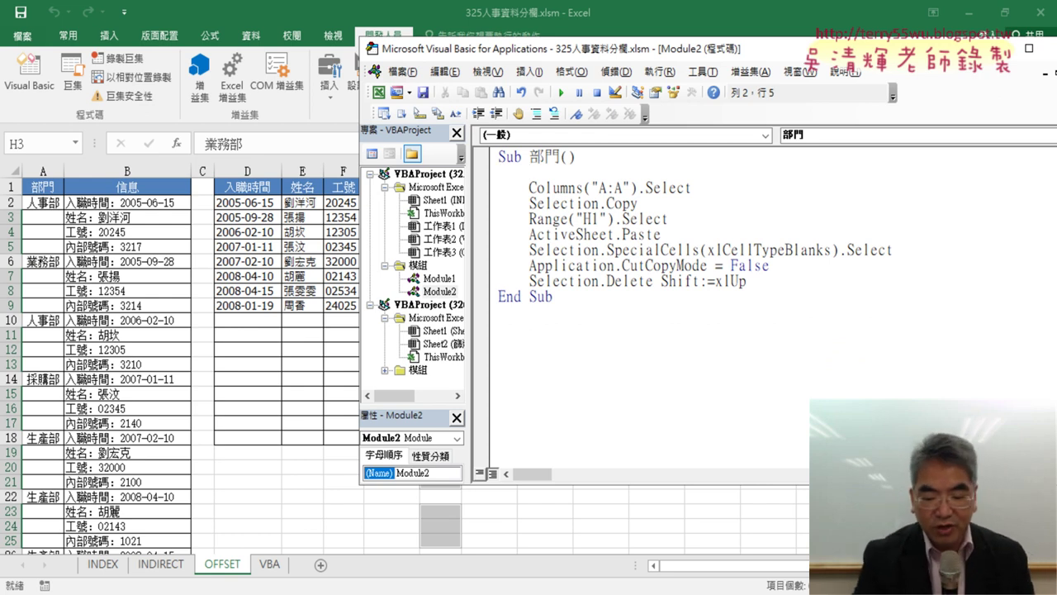
pyautogui.write("'1.")
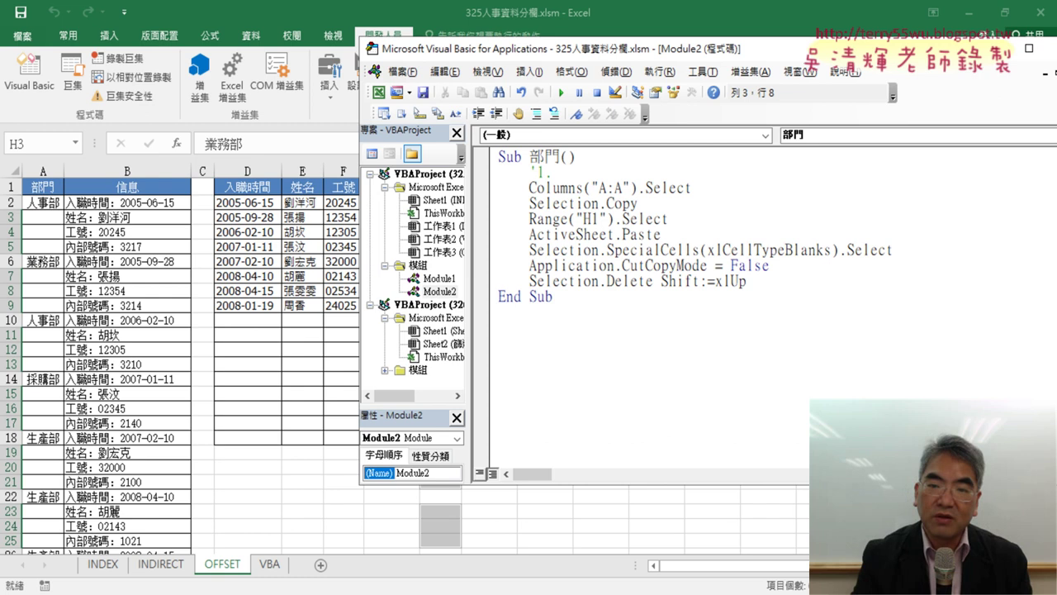
# Add comment lines after the Selection.Copy and ActiveSheet.Paste steps
pyautogui.click(638, 203)
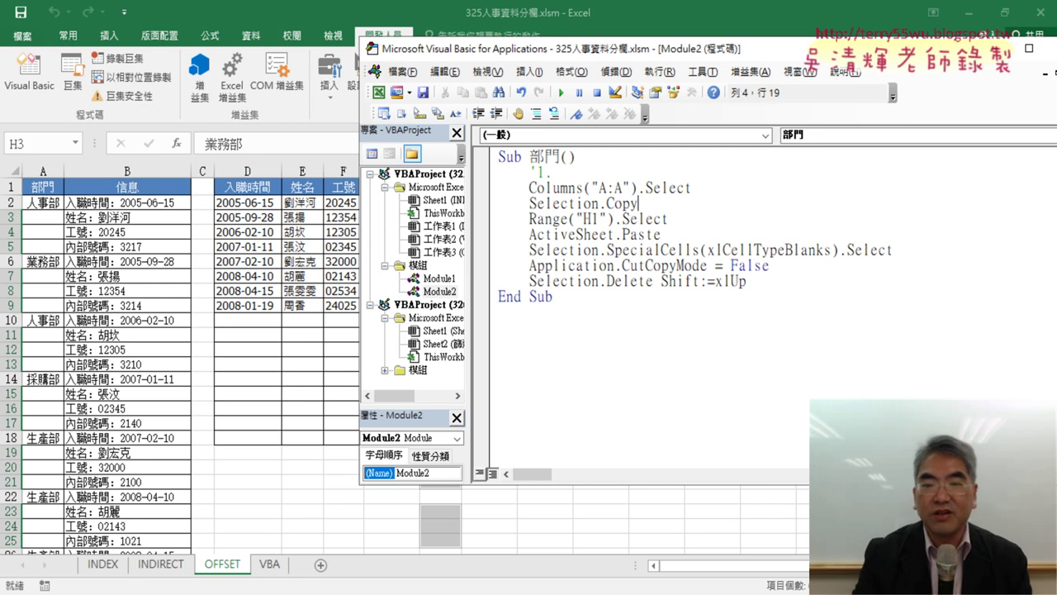
pyautogui.press('Return')
pyautogui.write("'2.")
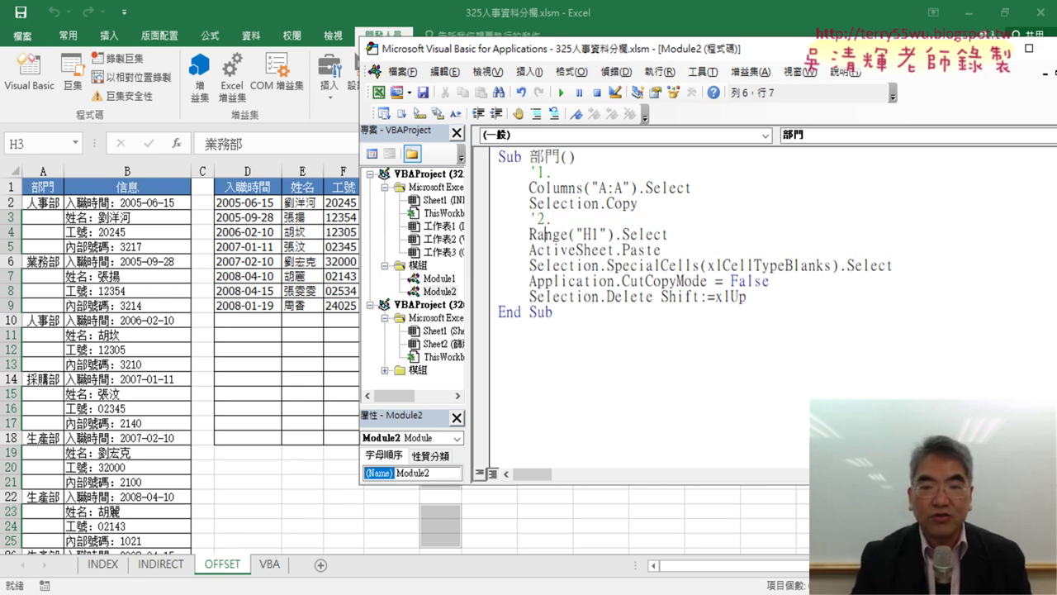
pyautogui.moveTo(529, 235); pyautogui.dragTo(607, 235)
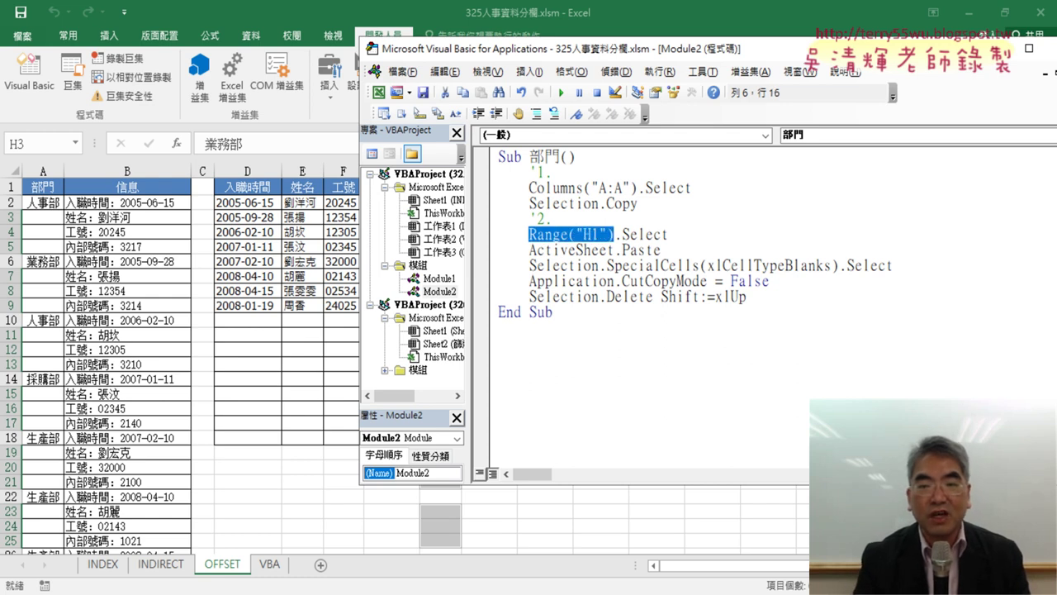
pyautogui.press('Down')
pyautogui.press('Return')
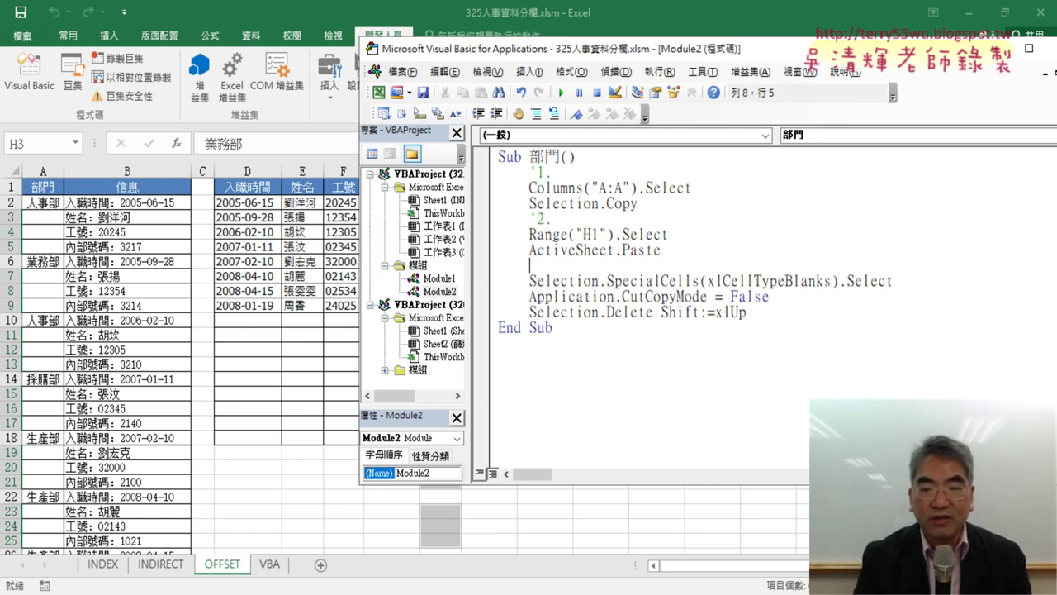
pyautogui.write("'")
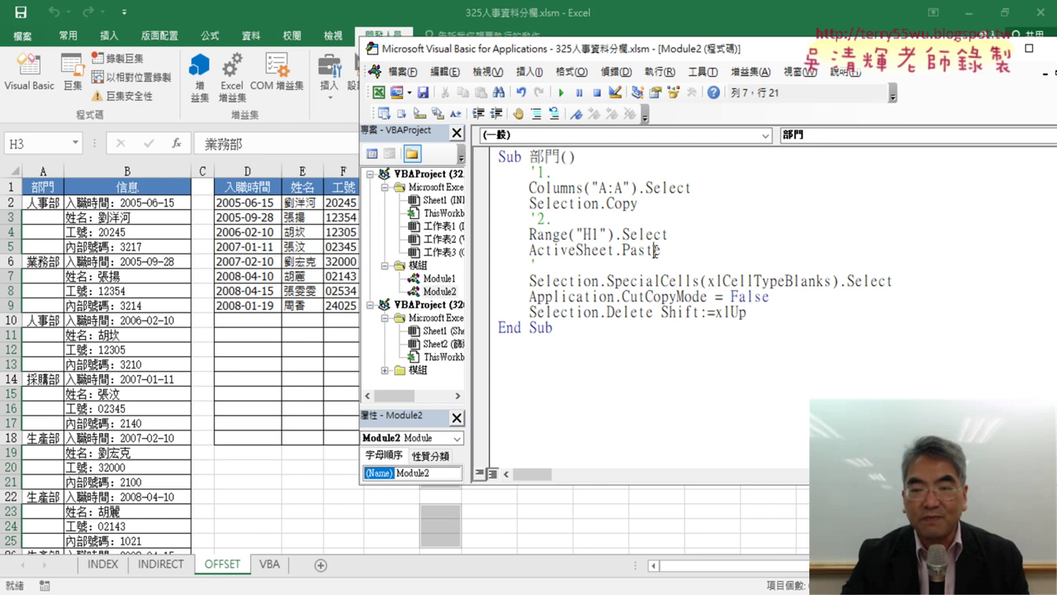
# Number the comment above the SpecialCells blank-cell selection line as '3
pyautogui.moveTo(635, 53); pyautogui.dragTo(747, 53)
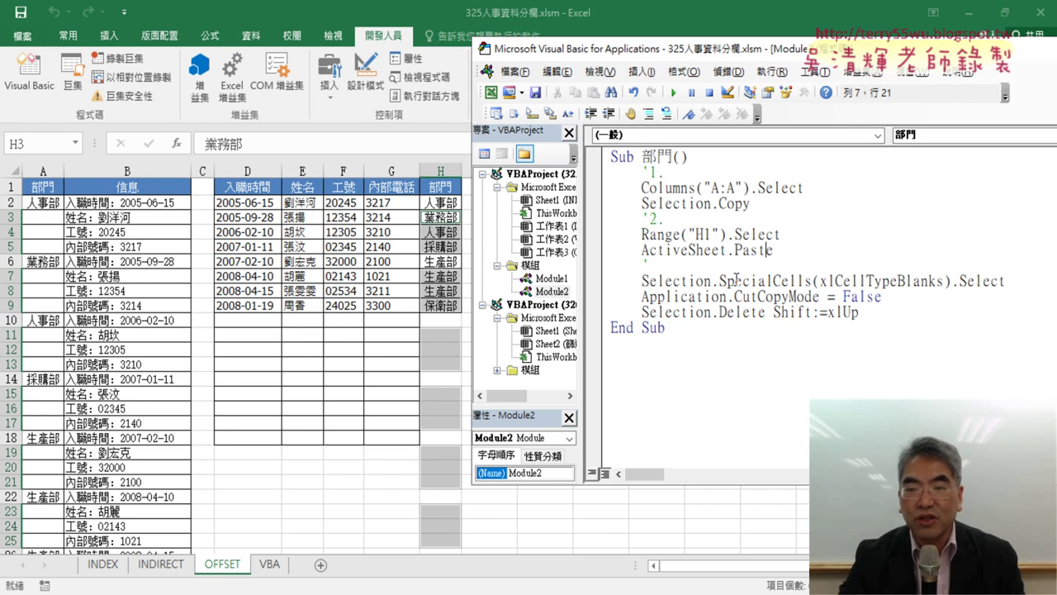
pyautogui.moveTo(718, 281); pyautogui.dragTo(811, 281)
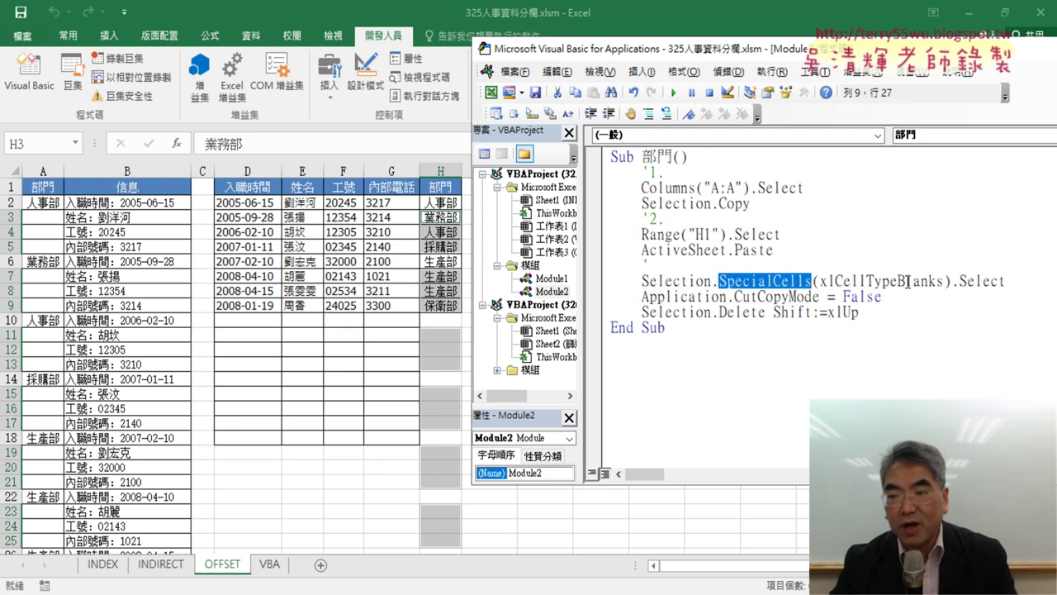
pyautogui.moveTo(898, 281); pyautogui.dragTo(939, 281)
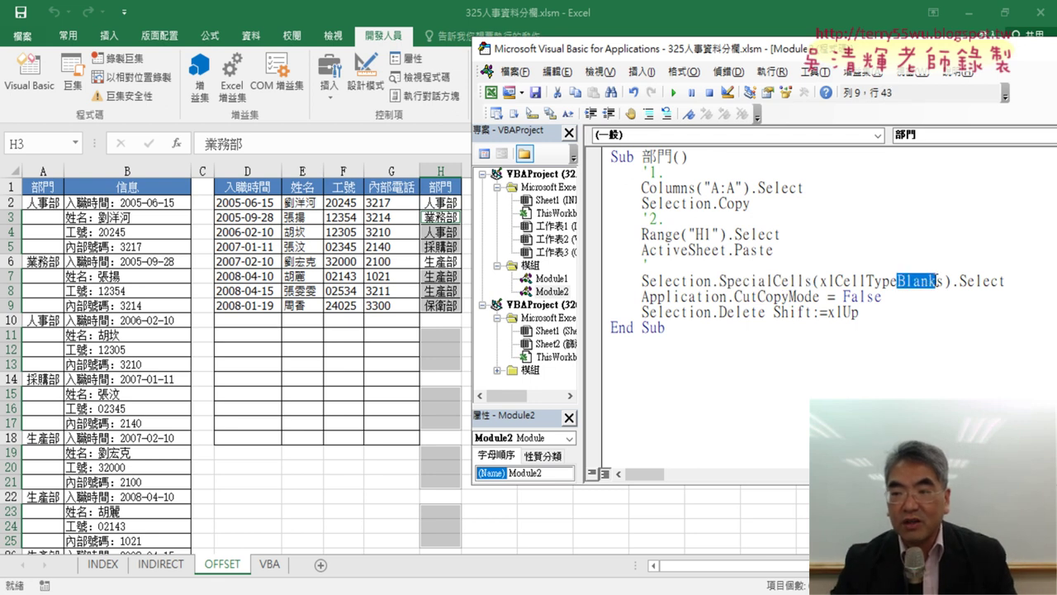
pyautogui.moveTo(1006, 280); pyautogui.dragTo(647, 280)
pyautogui.click(647, 265)
pyautogui.write('3.')
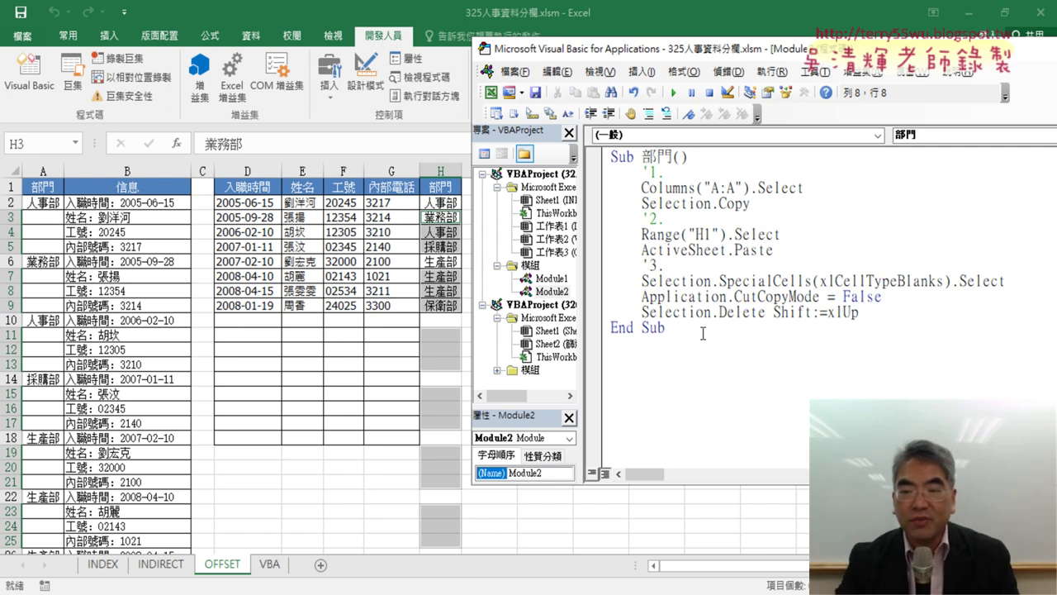
# Insert a '4. comment before the Delete step and remove the Application.CutCopyMode = False line
pyautogui.moveTo(720, 313); pyautogui.dragTo(769, 313)
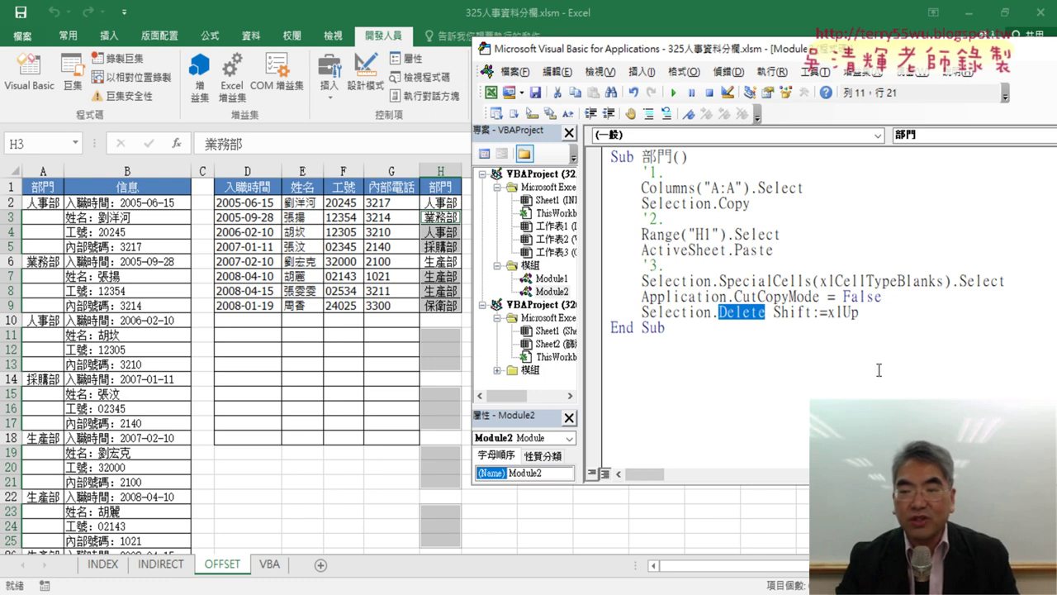
pyautogui.click(922, 297)
pyautogui.press('Return')
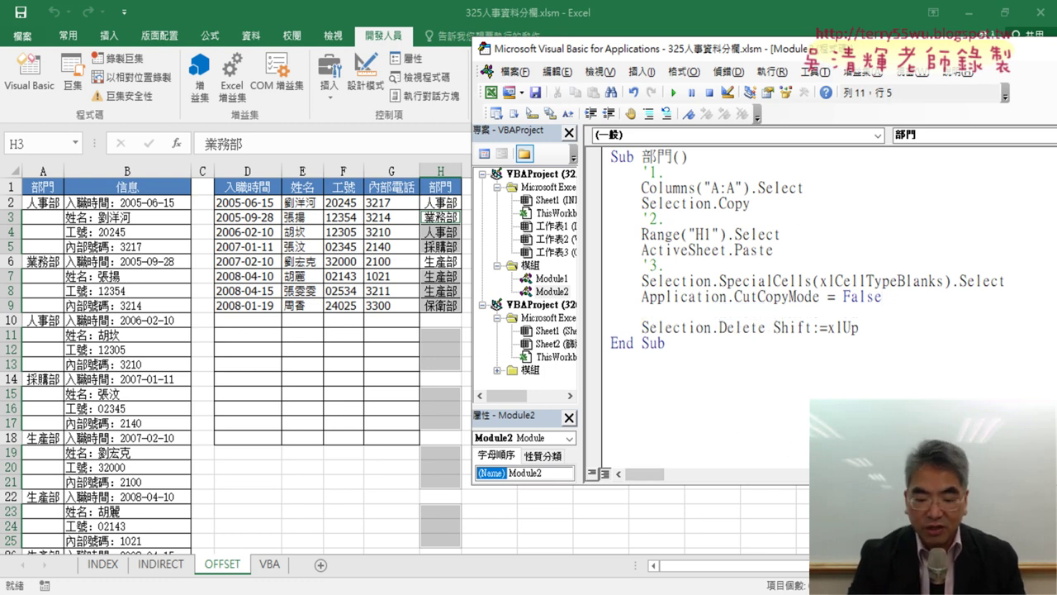
pyautogui.write("'4.")
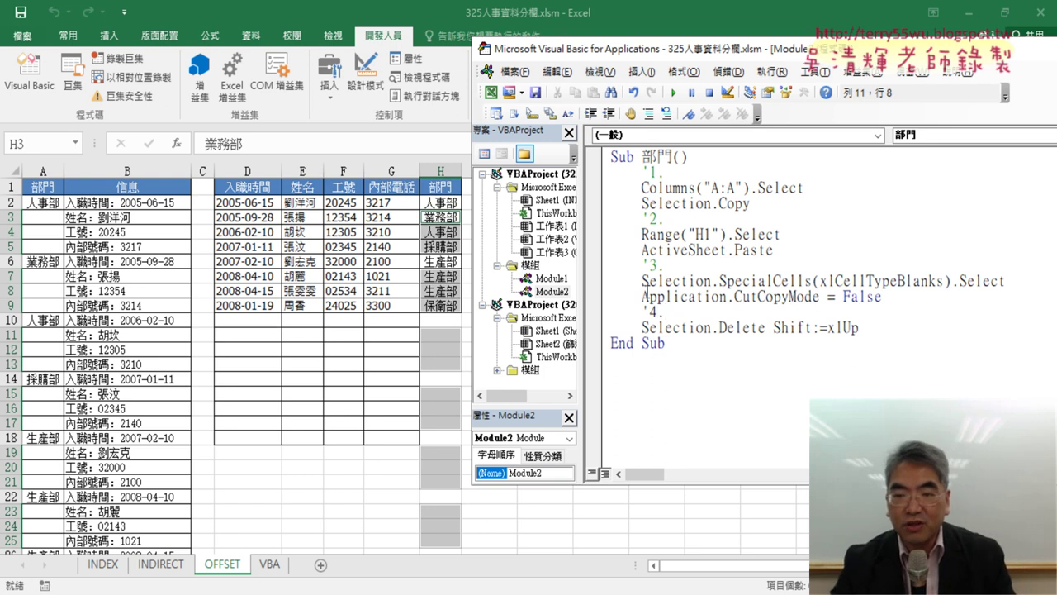
pyautogui.moveTo(642, 295); pyautogui.dragTo(729, 297)
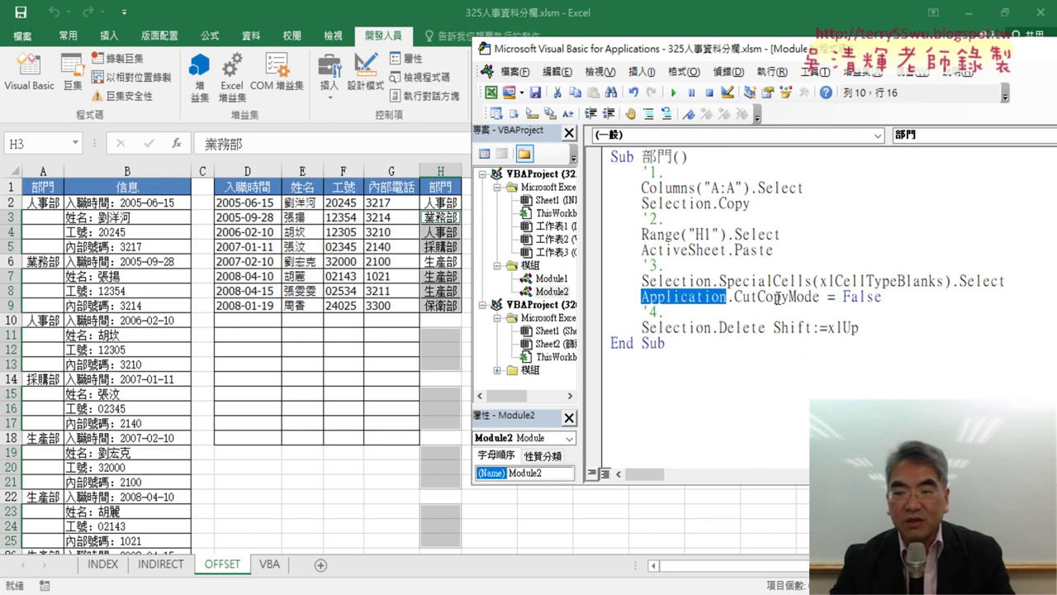
pyautogui.moveTo(822, 297); pyautogui.dragTo(735, 299)
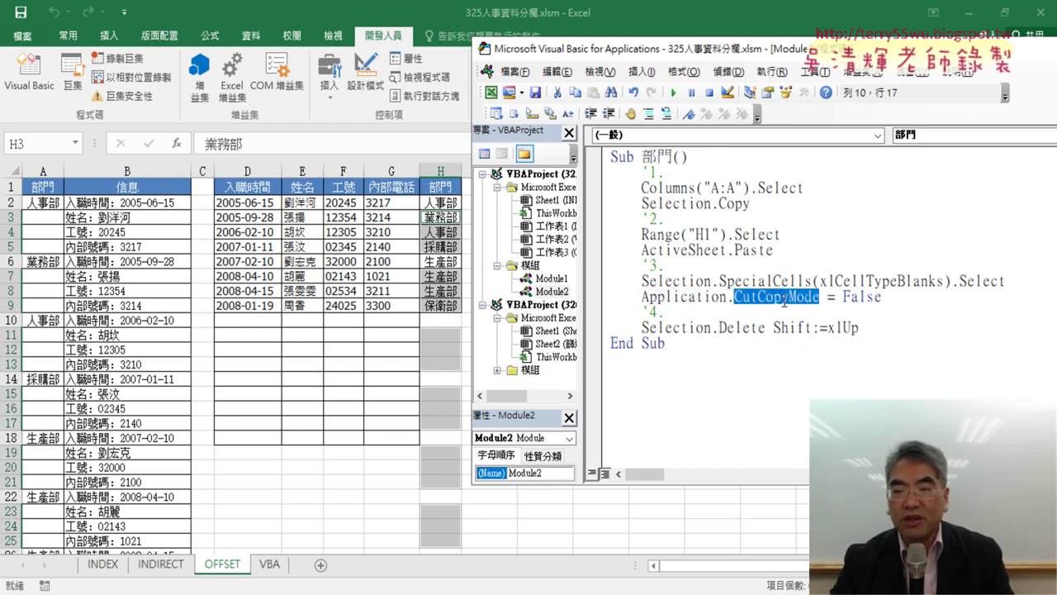
pyautogui.moveTo(902, 296)
pyautogui.mouseDown()
pyautogui.moveTo(597, 286)
pyautogui.moveTo(596, 301)
pyautogui.mouseUp()
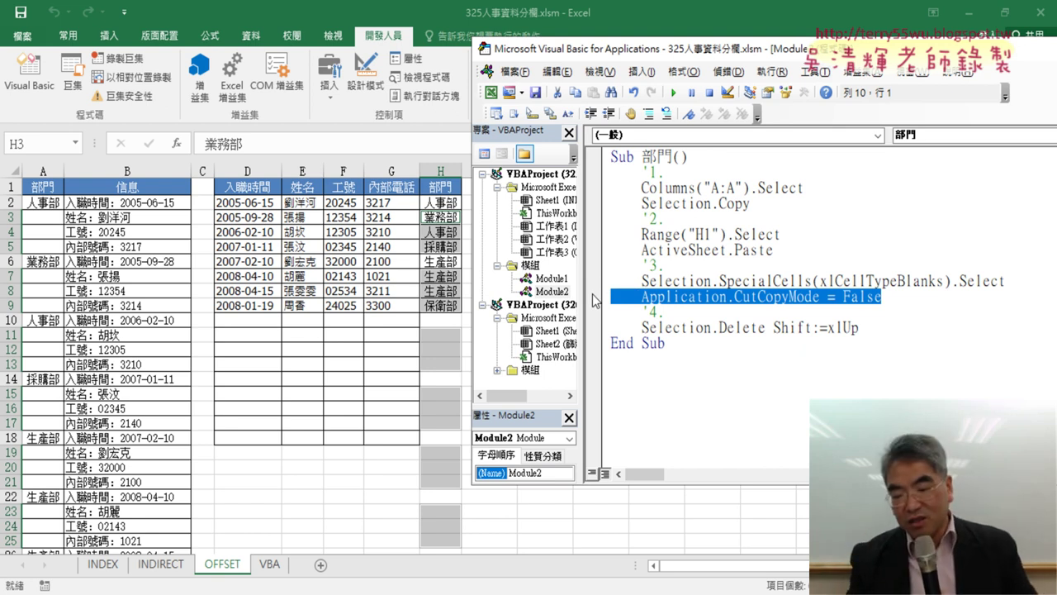
pyautogui.press('Delete')
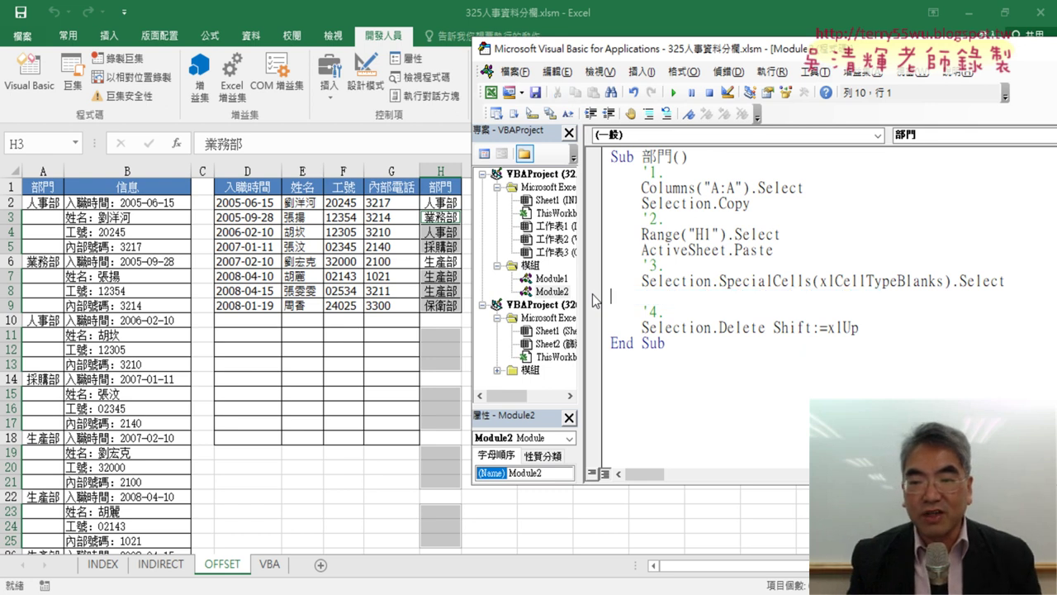
pyautogui.press('Delete')
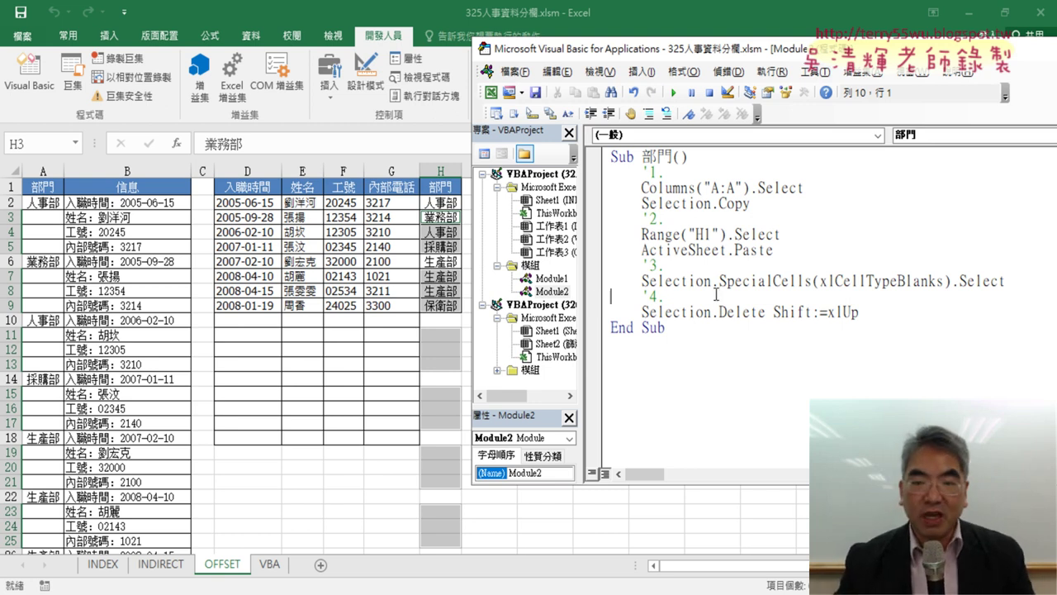
# Back in Excel, delete column H and rerun the edited 部門 macro to refill it
pyautogui.click(679, 219)
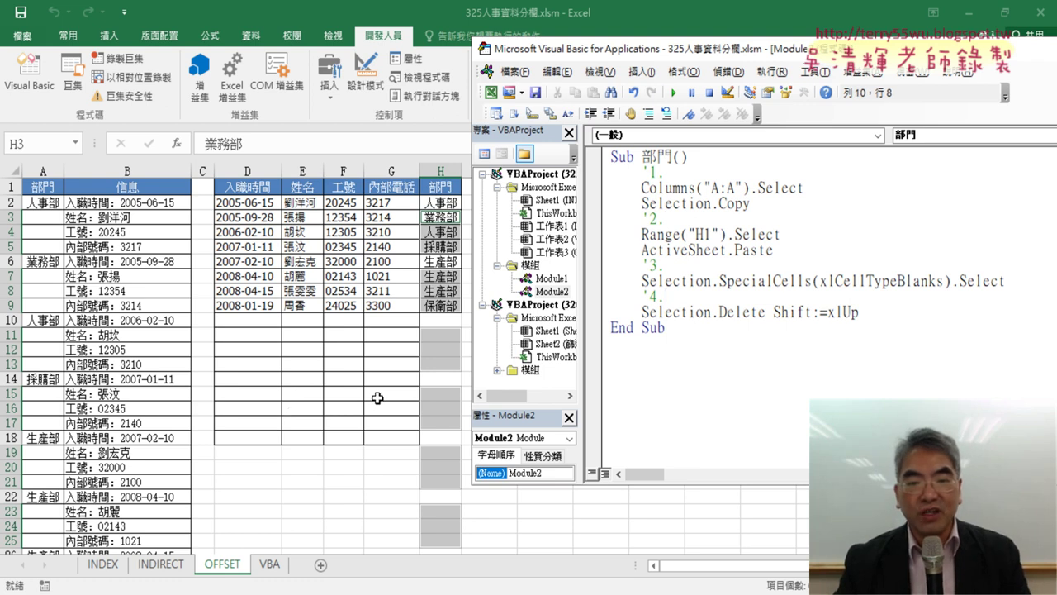
pyautogui.click(379, 396)
pyautogui.click(442, 171)
pyautogui.rightClick(440, 244)
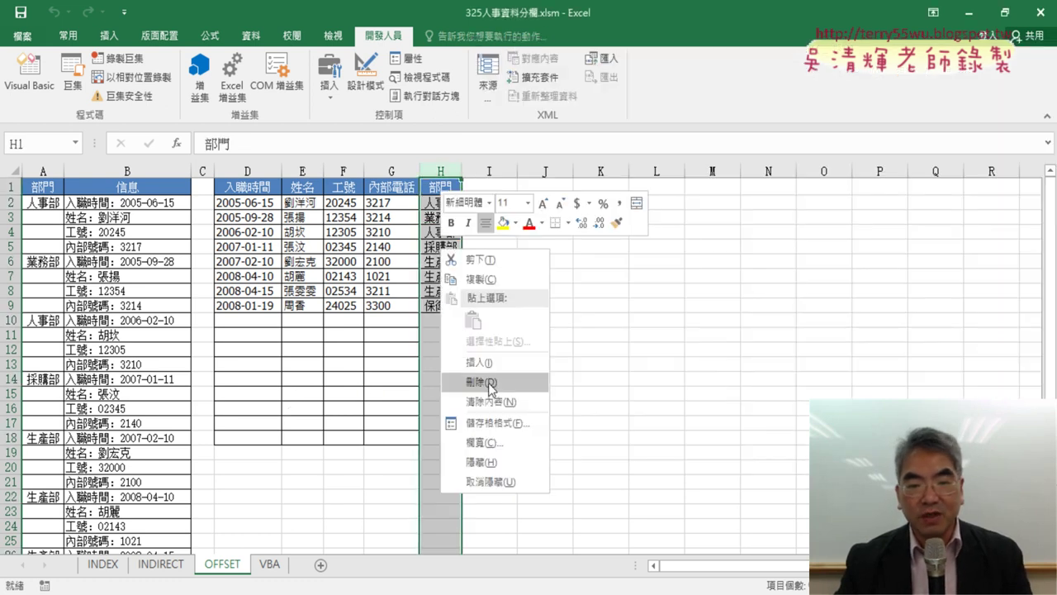
pyautogui.click(479, 444)
pyautogui.click(562, 221)
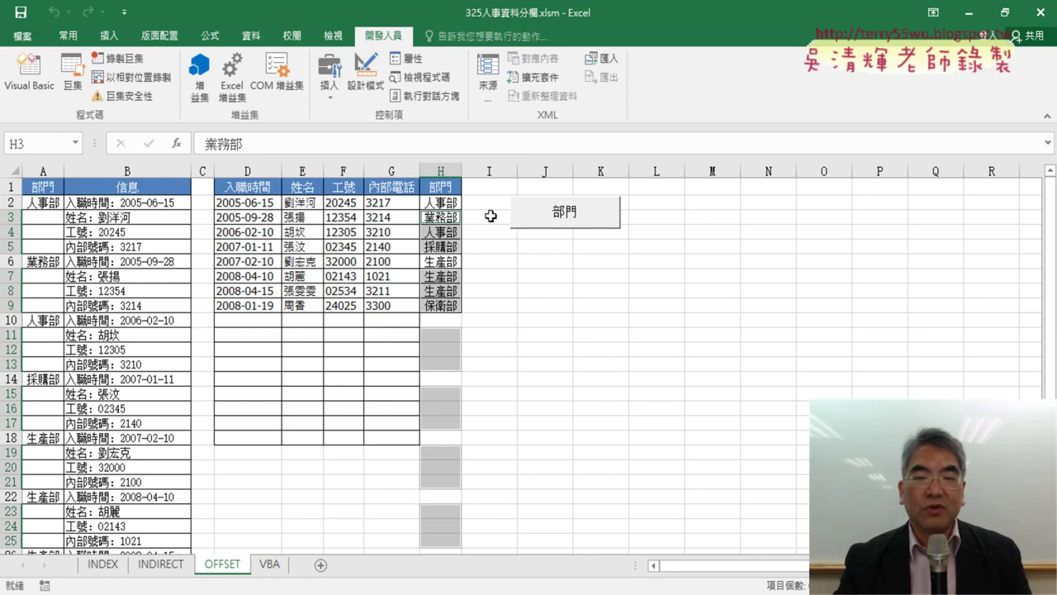
# Repeat the delete-and-rerun test twice more, then return to the VBA editor
pyautogui.click(442, 171)
pyautogui.rightClick(442, 245)
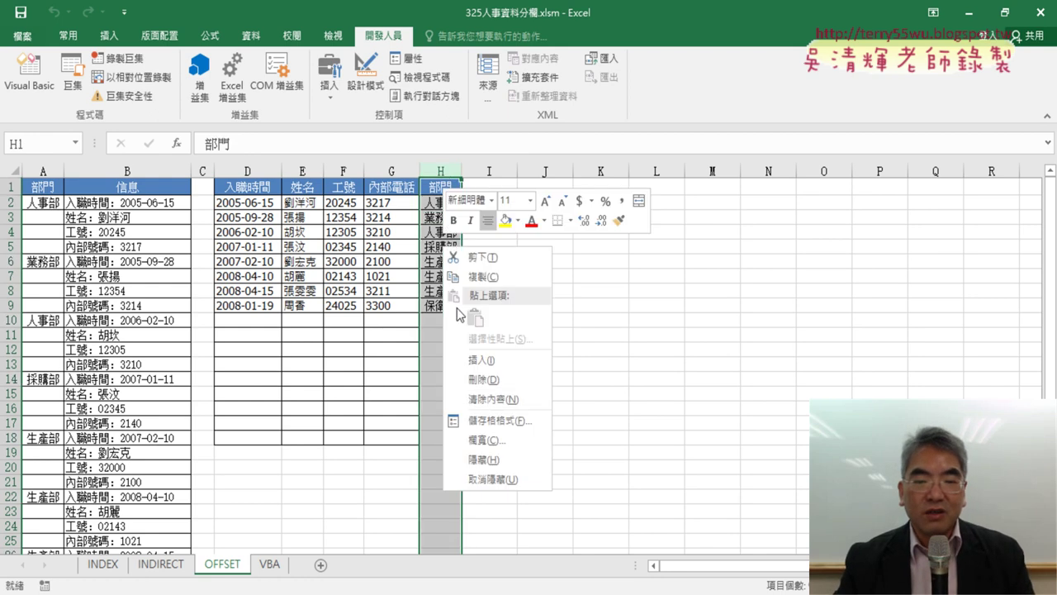
pyautogui.click(500, 381)
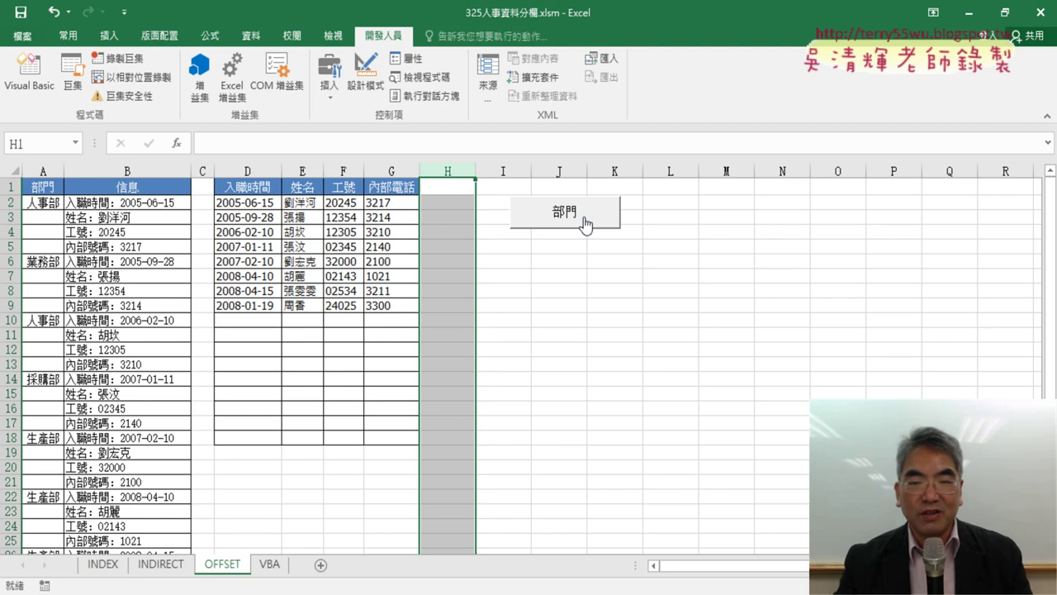
pyautogui.click(583, 223)
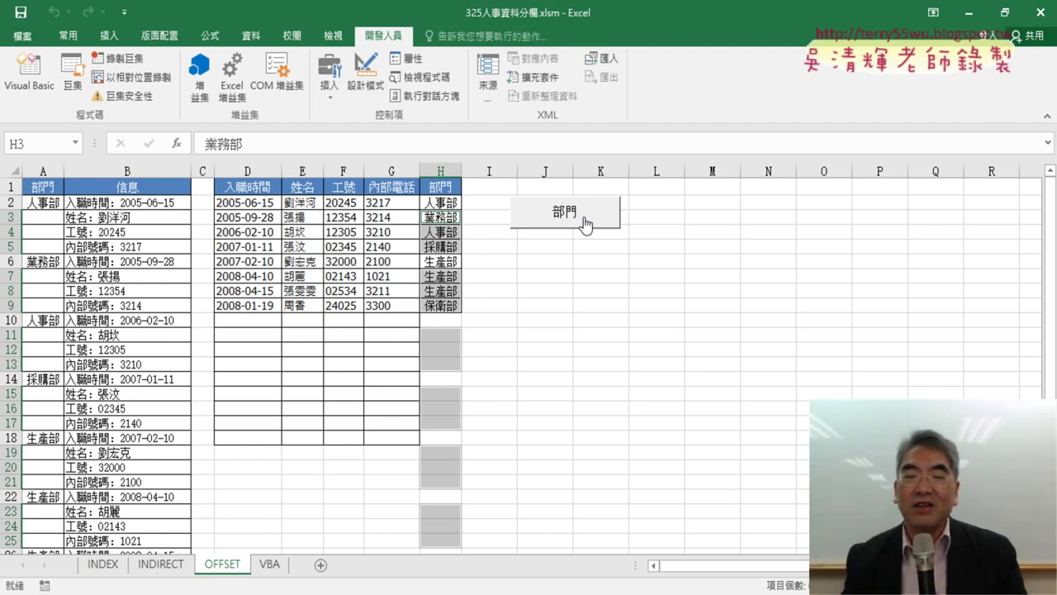
pyautogui.click(442, 171)
pyautogui.rightClick(447, 246)
pyautogui.click(487, 378)
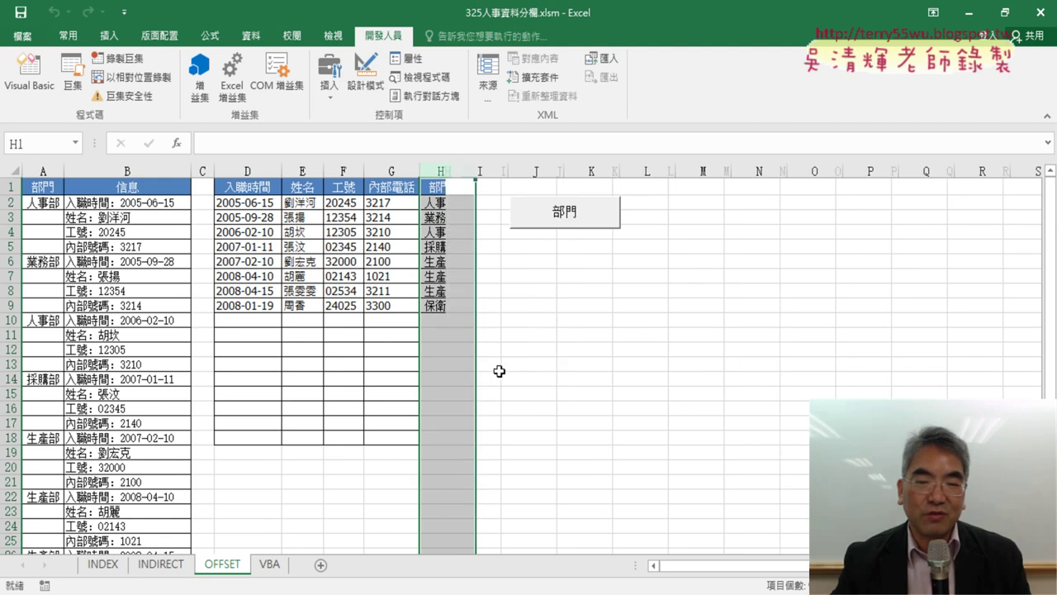
pyautogui.click(549, 320)
pyautogui.click(581, 214)
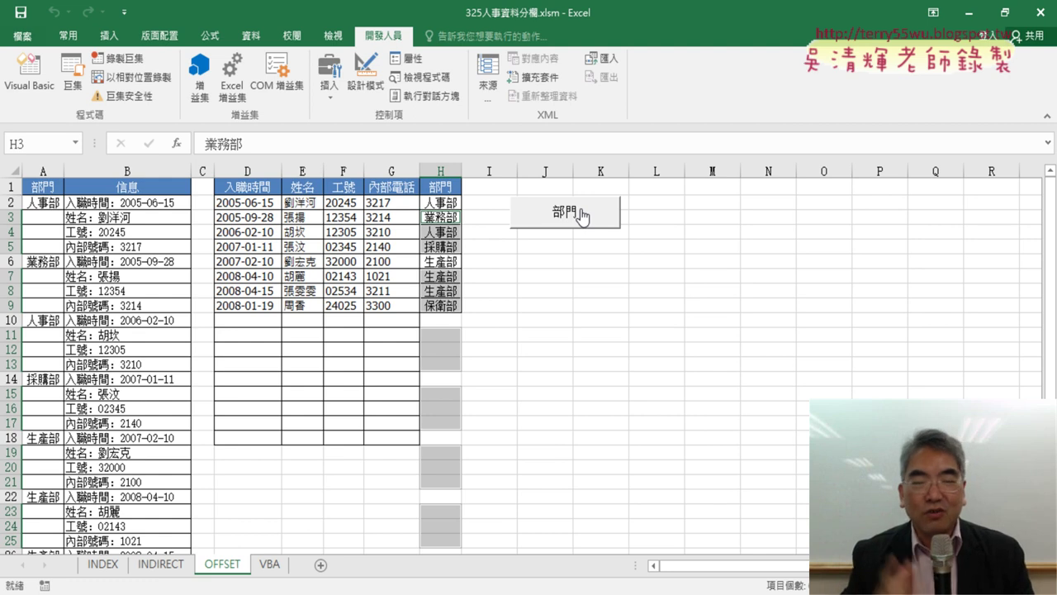
pyautogui.click(36, 89)
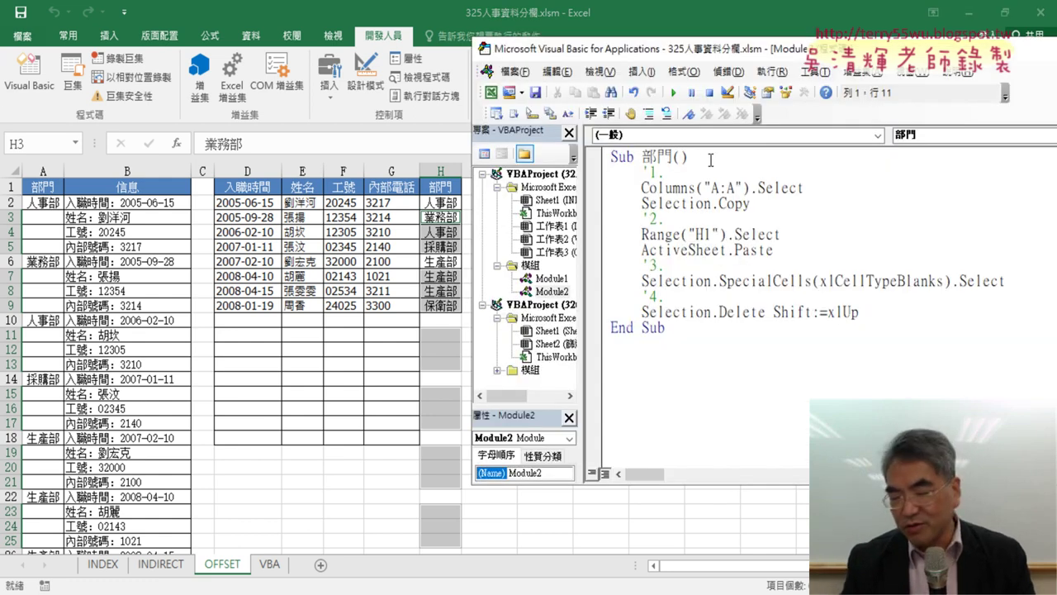
# Add an indented Application.ScreenUpdating = False line right after the Sub 部門 header, then highlight it
pyautogui.press('Return')
pyautogui.press('Tab')
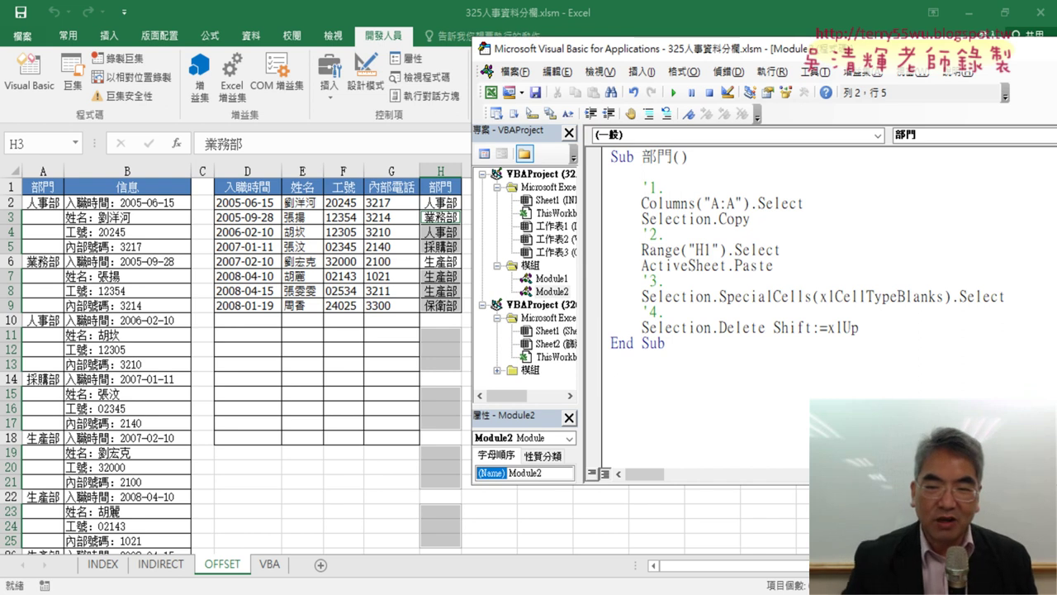
pyautogui.write('a')
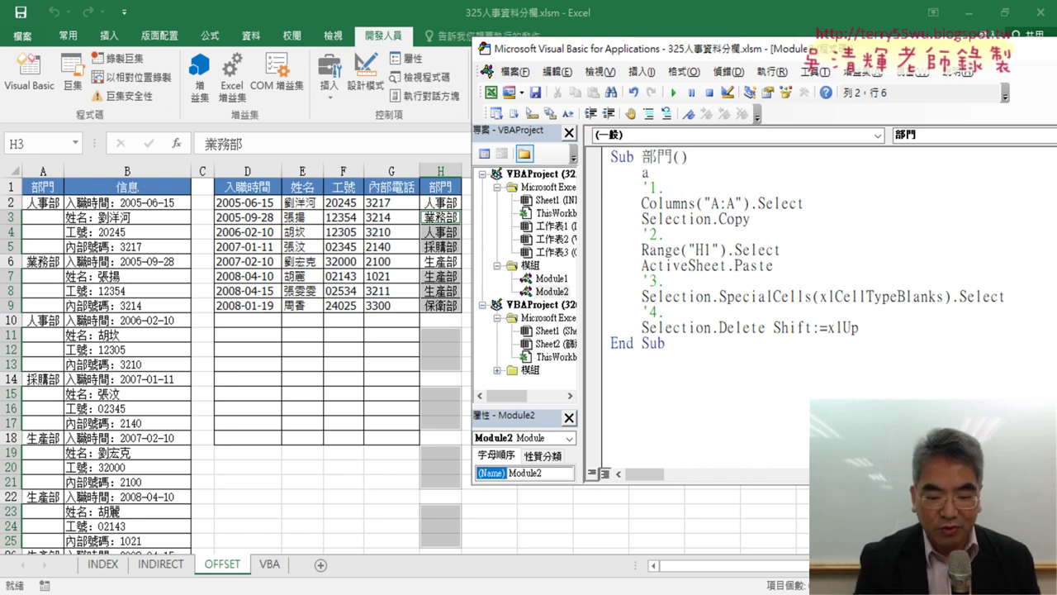
pyautogui.write('ppl')
pyautogui.write('i')
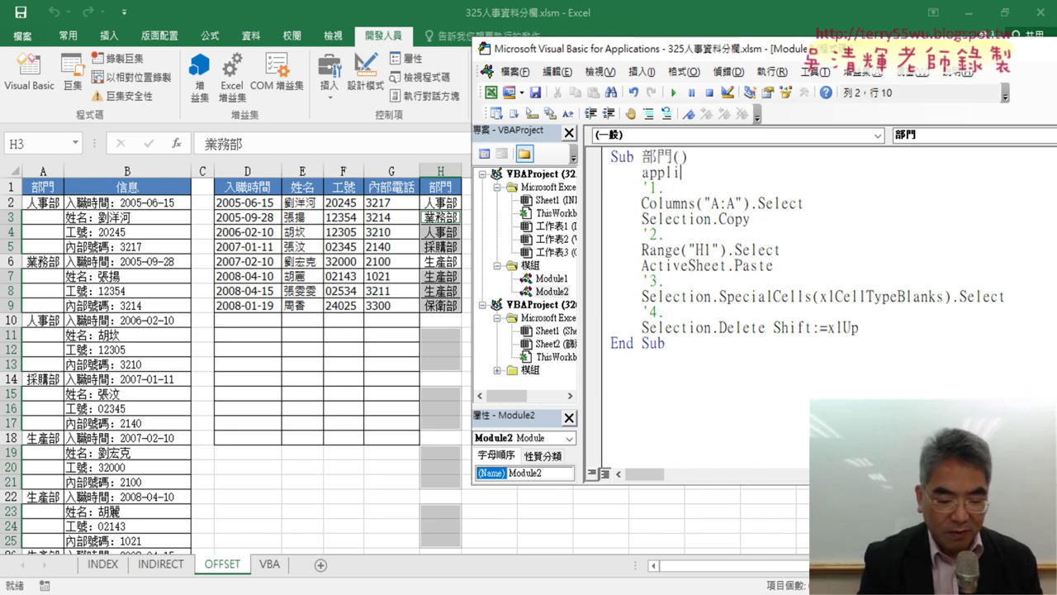
pyautogui.write('catio')
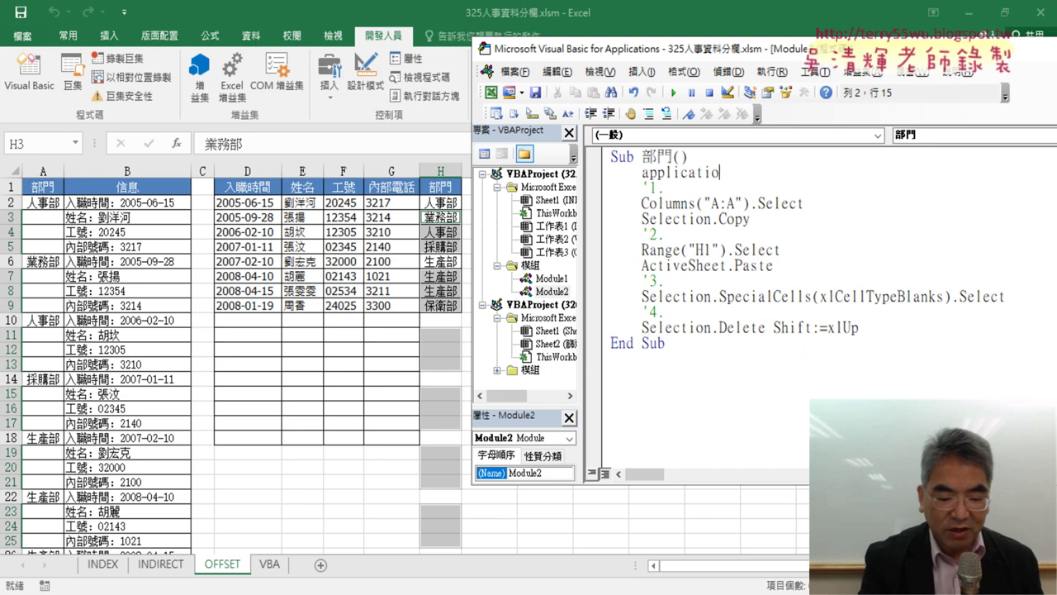
pyautogui.write('n.')
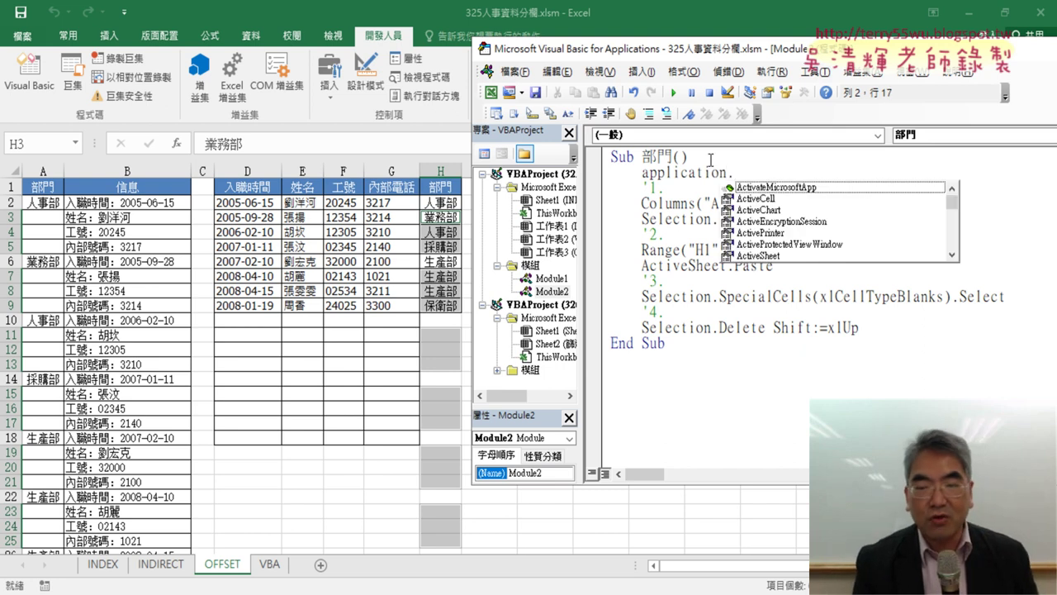
pyautogui.write('s')
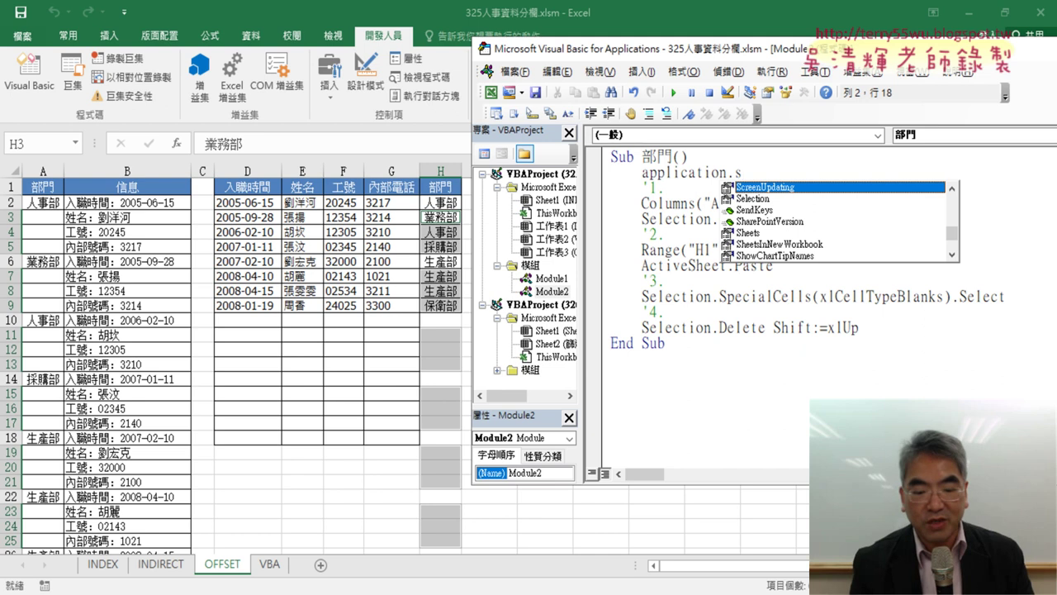
pyautogui.press('space')
pyautogui.write('=')
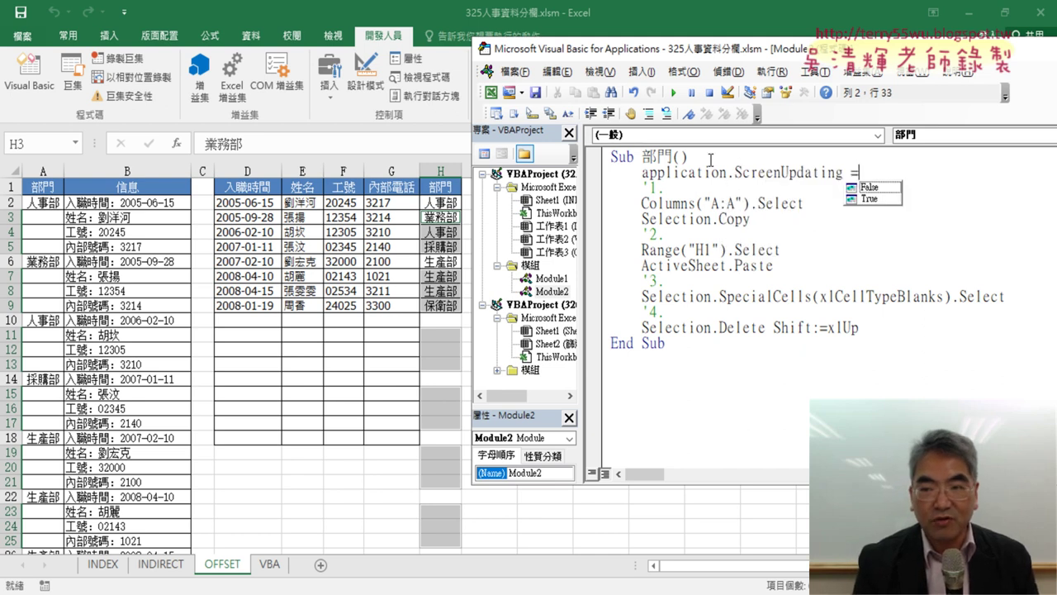
pyautogui.press('space')
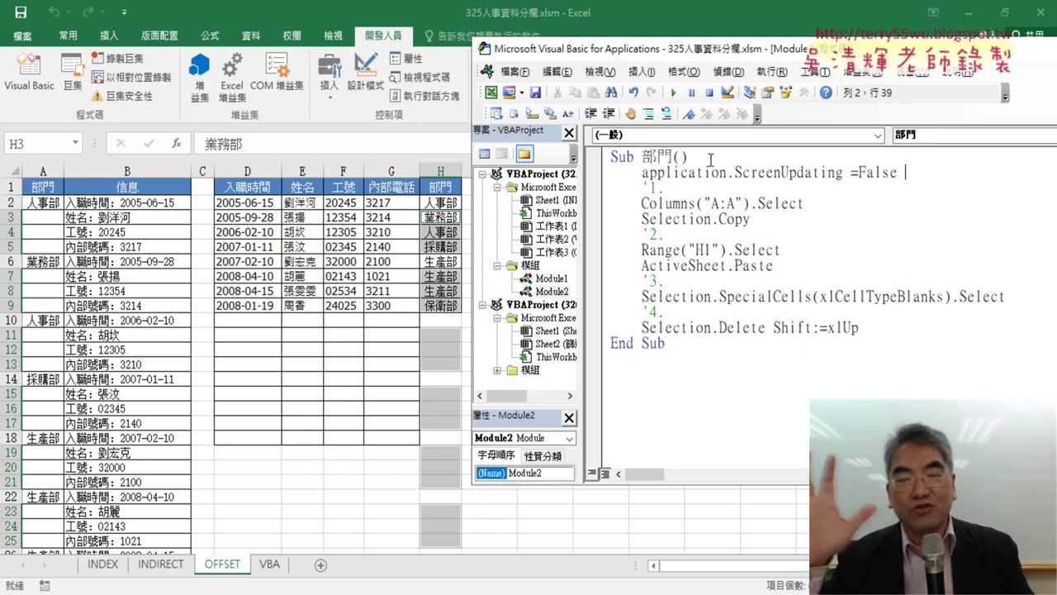
pyautogui.click(771, 284)
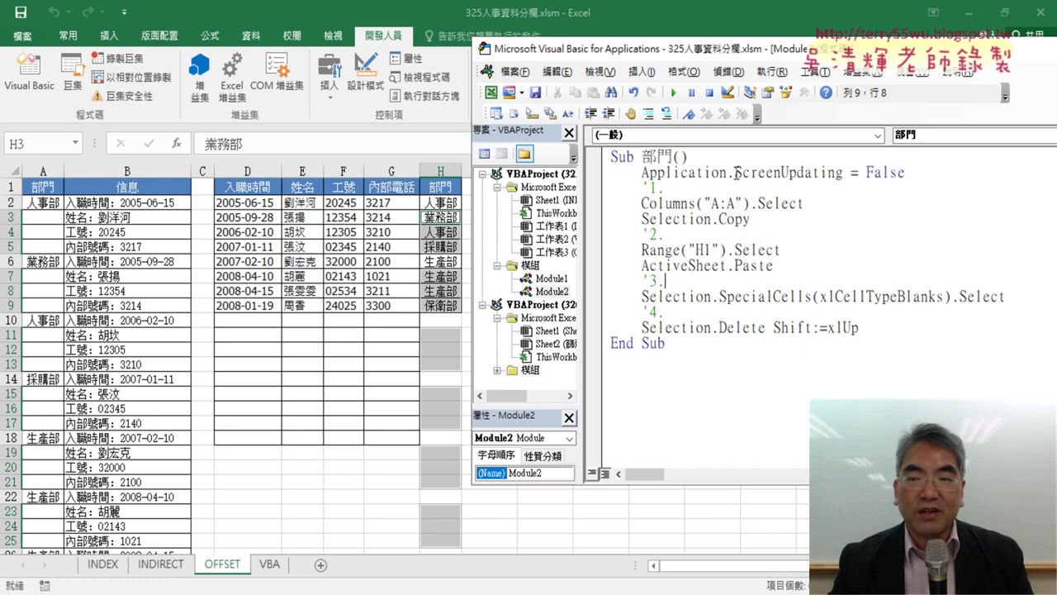
pyautogui.moveTo(734, 172); pyautogui.dragTo(911, 173)
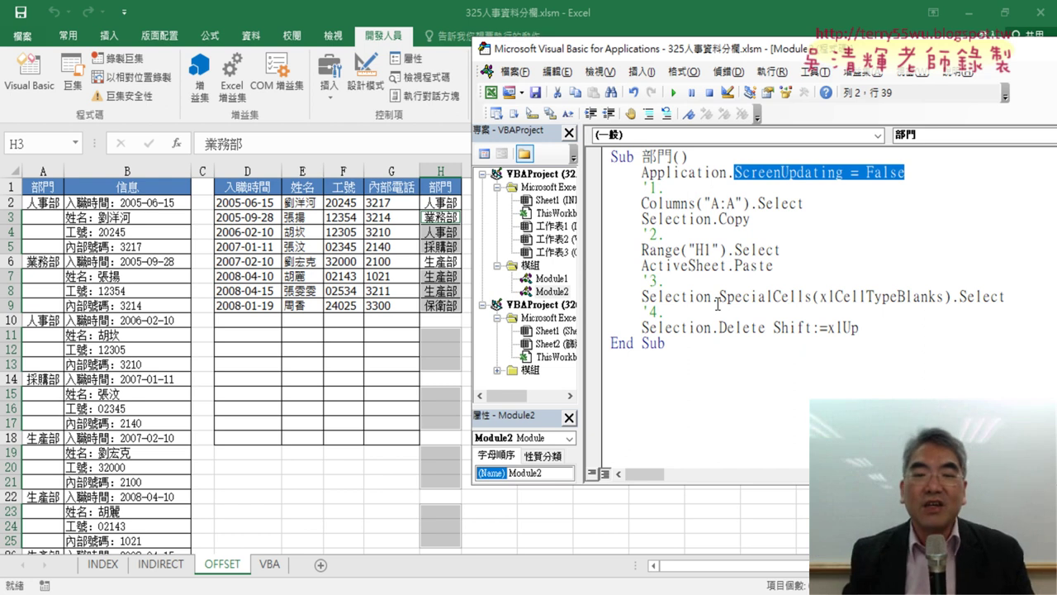
pyautogui.moveTo(906, 172); pyautogui.dragTo(590, 169)
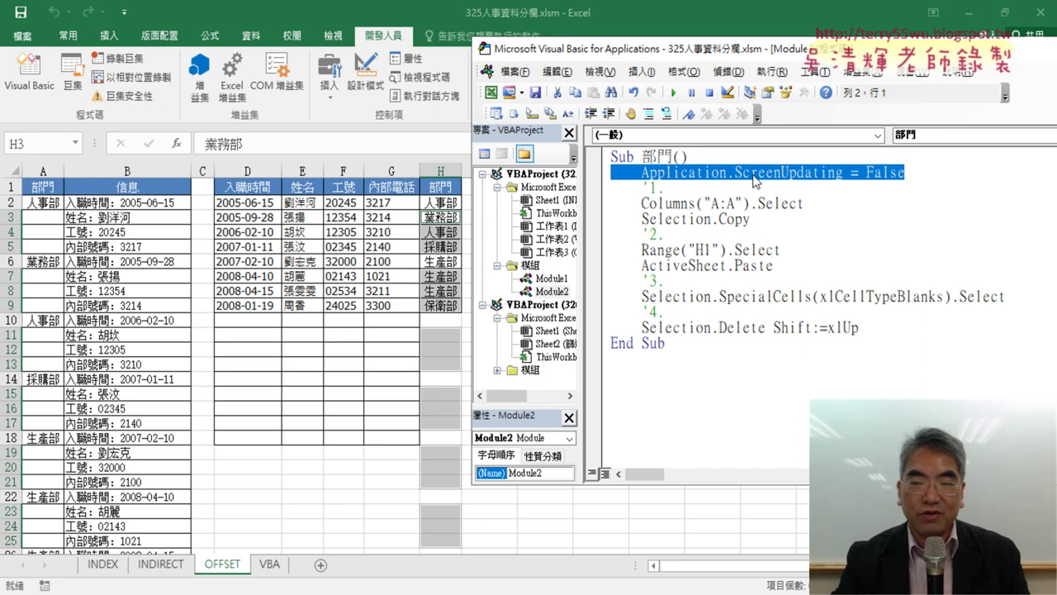
# Delete column H on the worksheet and run the updated 部門 macro to rebuild it
pyautogui.click(423, 332)
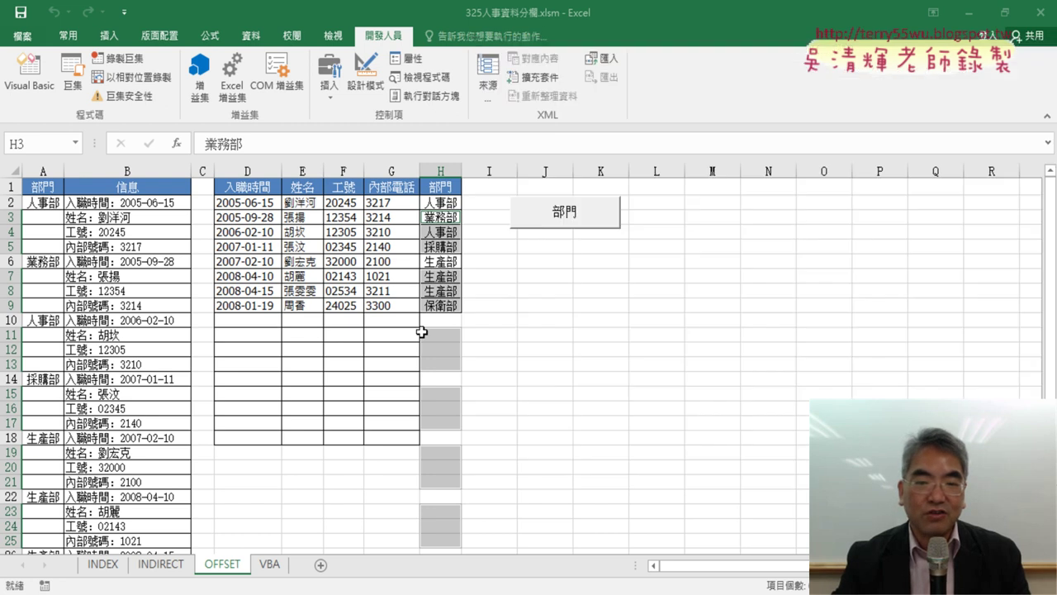
pyautogui.click(441, 171)
pyautogui.rightClick(445, 221)
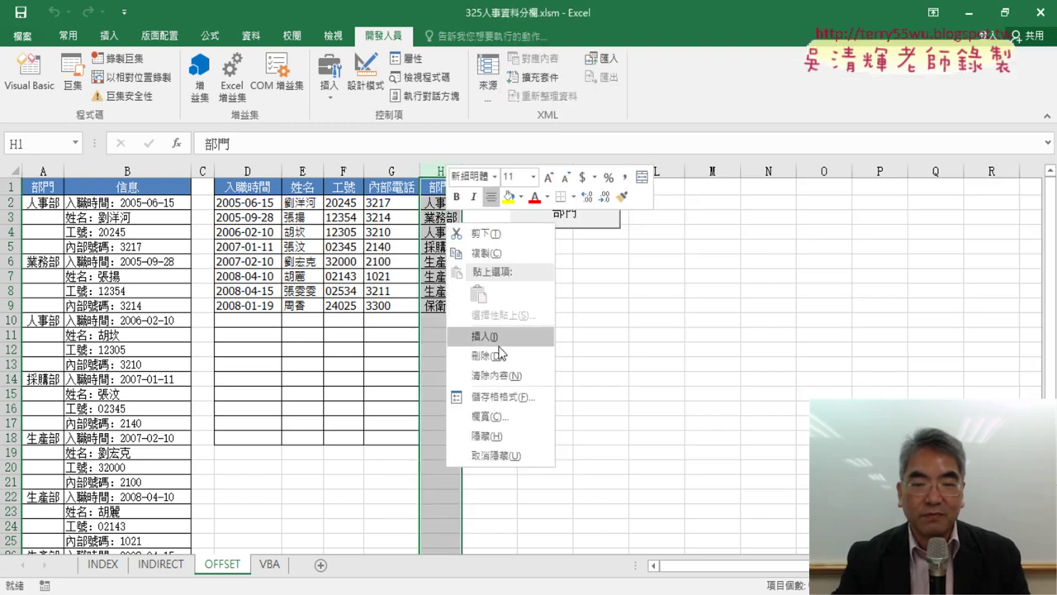
pyautogui.click(499, 355)
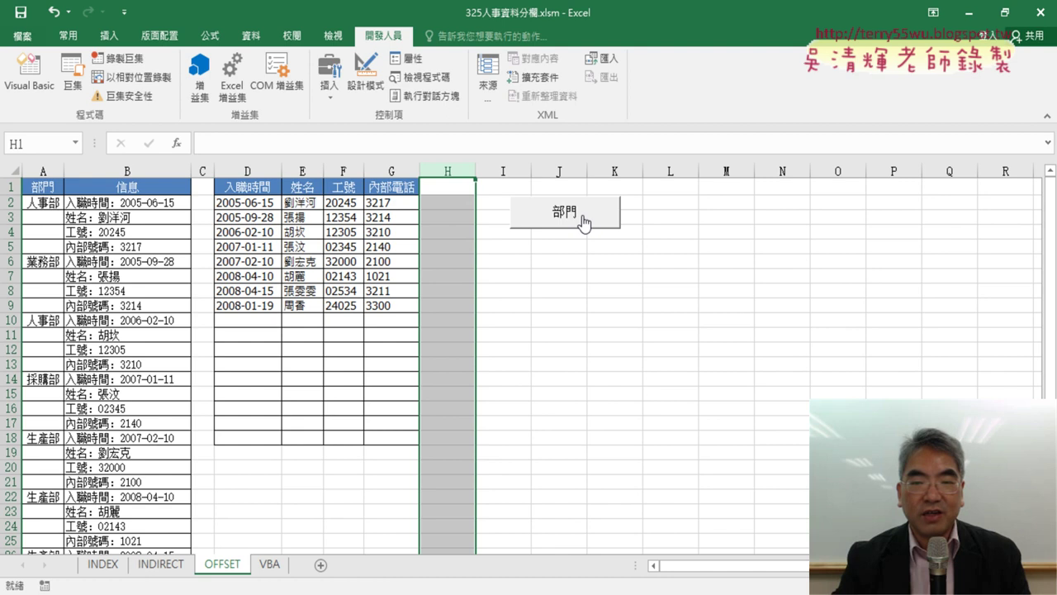
pyautogui.click(584, 223)
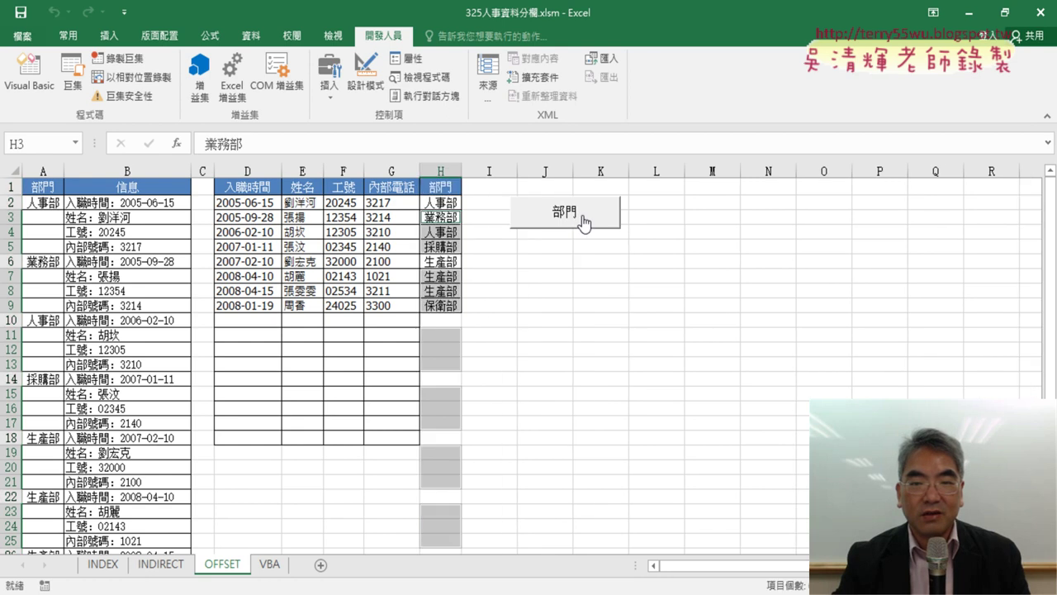
# Repeat the column H delete-and-refill test two more times
pyautogui.click(440, 171)
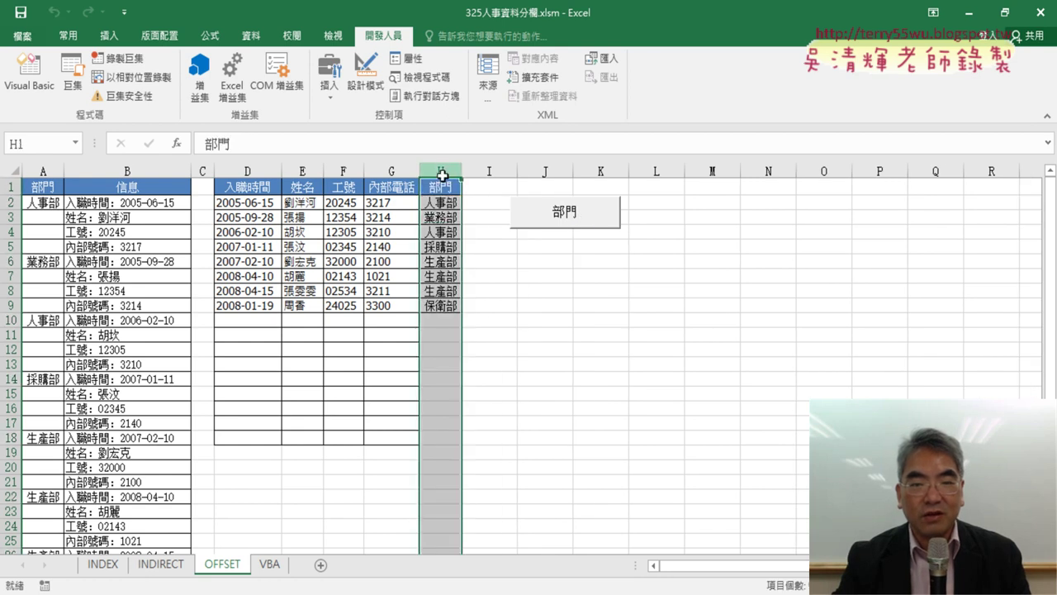
pyautogui.rightClick(438, 215)
pyautogui.click(487, 355)
pyautogui.click(631, 334)
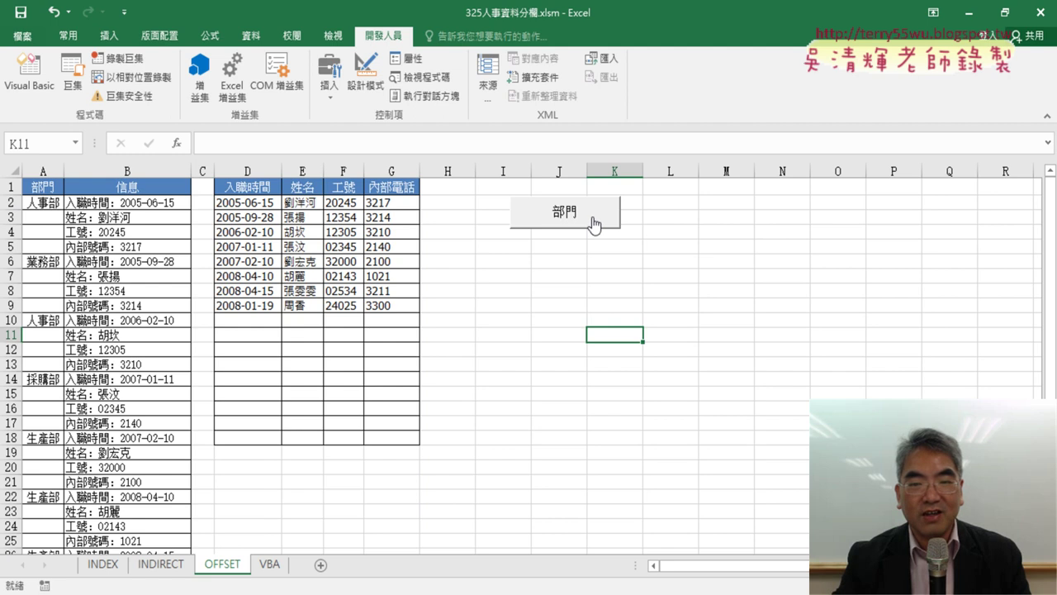
pyautogui.click(593, 220)
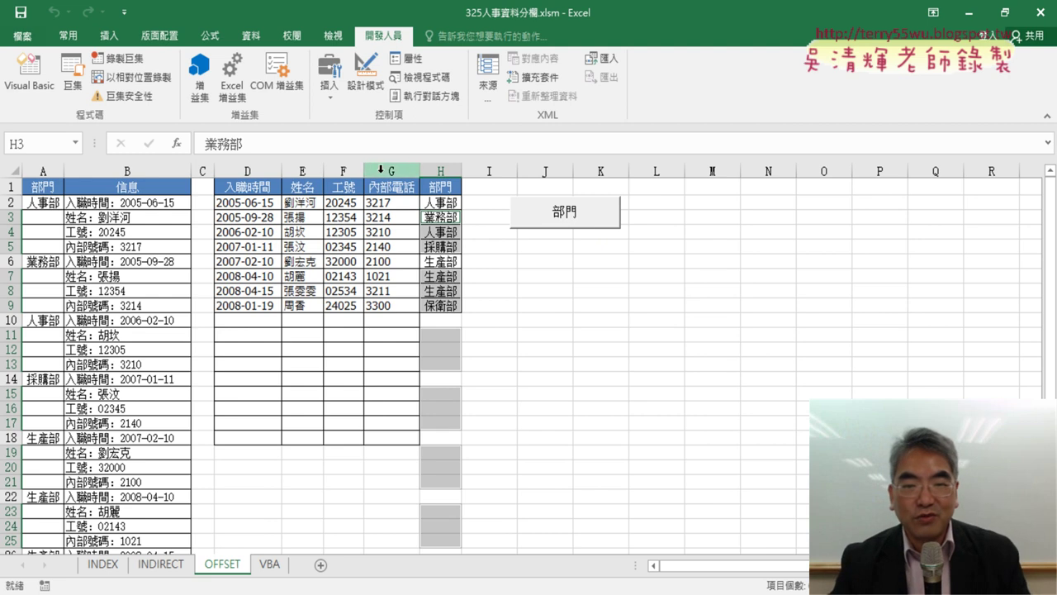
pyautogui.click(434, 170)
pyautogui.rightClick(435, 218)
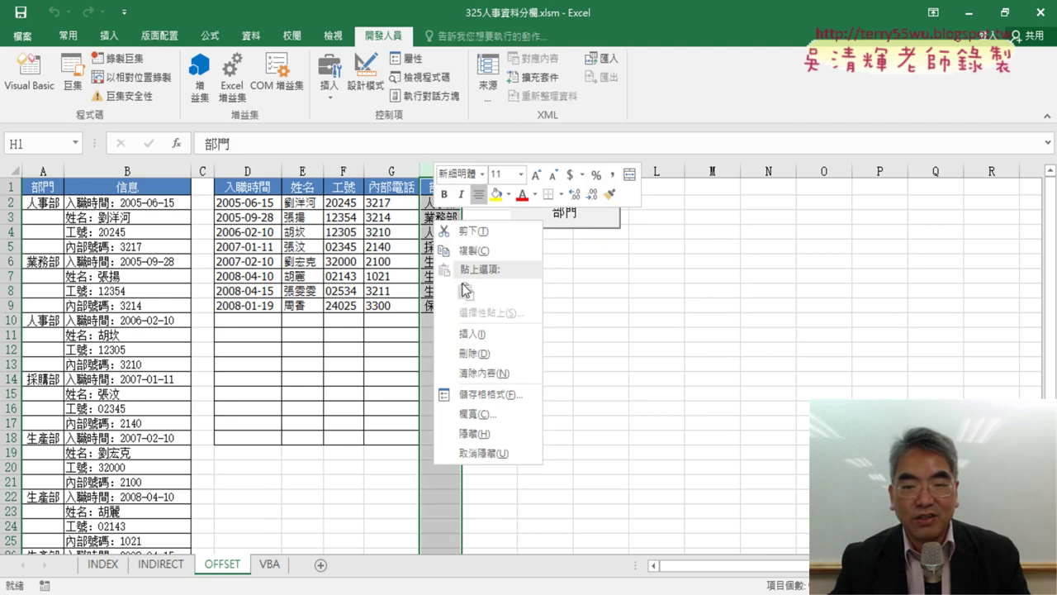
pyautogui.click(488, 355)
pyautogui.click(588, 322)
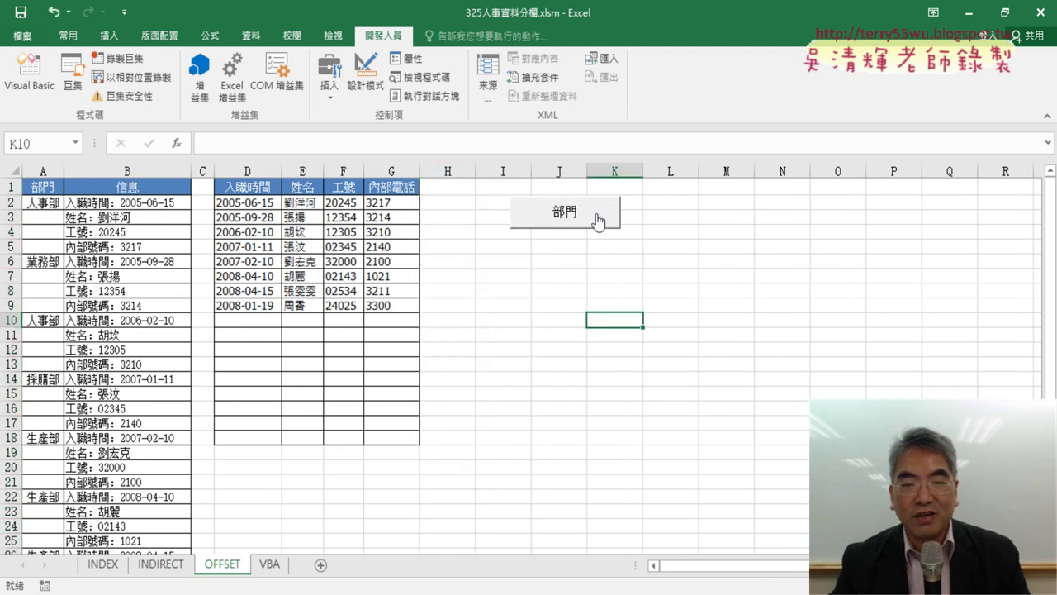
pyautogui.click(598, 220)
# Reopen the 部門 macro code and highlight the ScreenUpdating line and step 1 comment
pyautogui.click(29, 75)
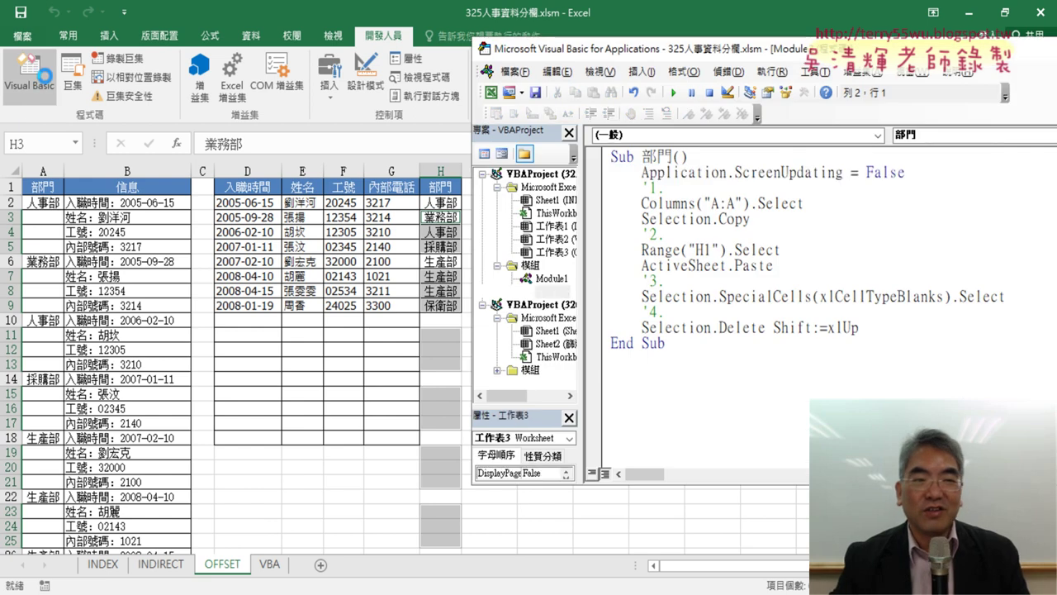
pyautogui.moveTo(641, 172)
pyautogui.mouseDown()
pyautogui.moveTo(905, 172)
pyautogui.moveTo(788, 172)
pyautogui.mouseUp()
pyautogui.click(789, 172)
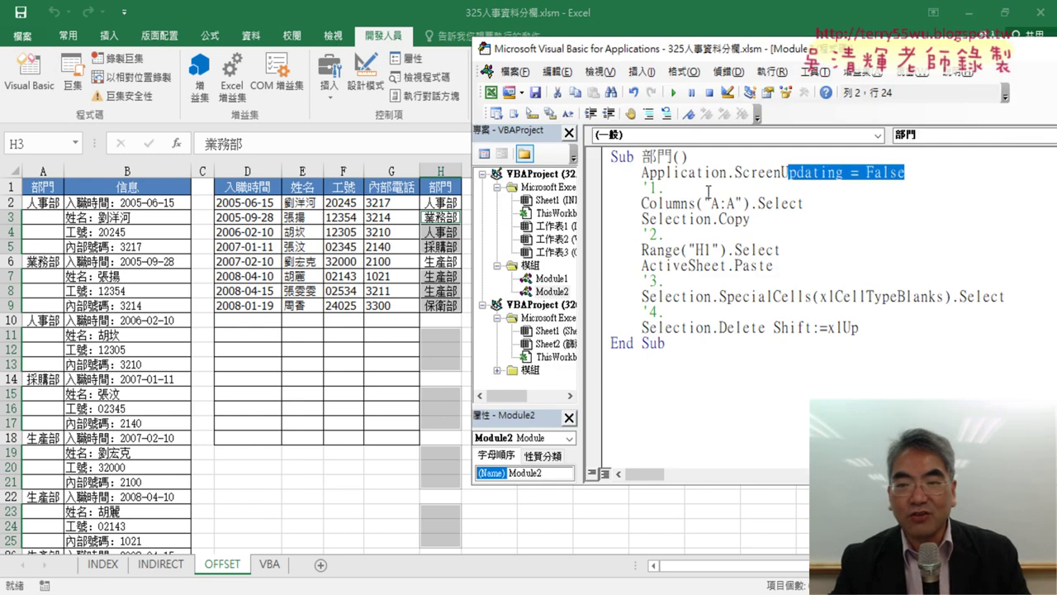
pyautogui.click(690, 185)
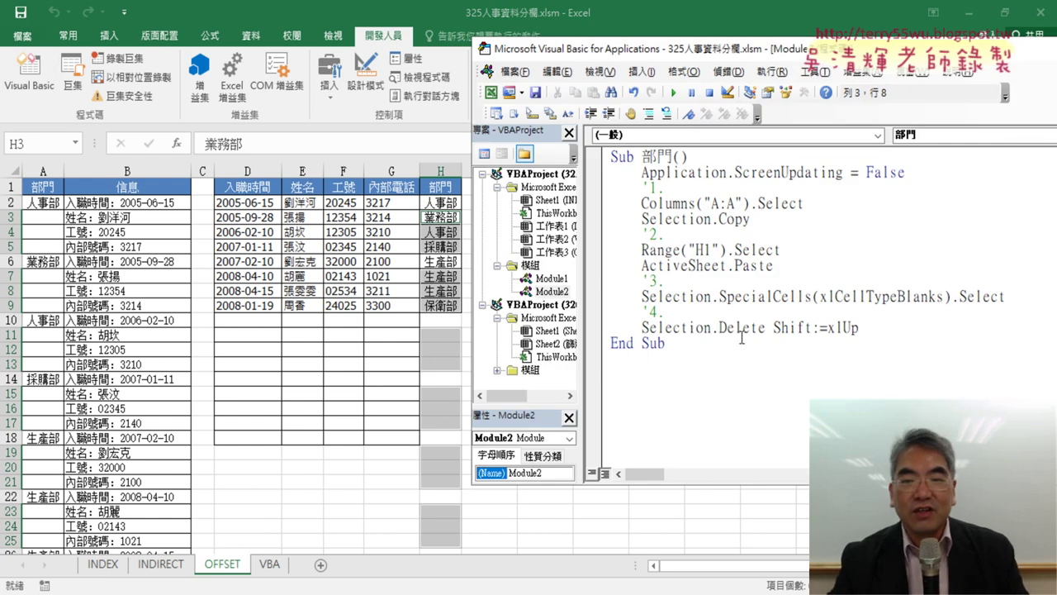
# Move the VBA window aside and drag the 部門 button up-left beside column H
pyautogui.moveTo(667, 50)
pyautogui.mouseDown()
pyautogui.moveTo(826, 53)
pyautogui.moveTo(812, 56)
pyautogui.mouseUp()
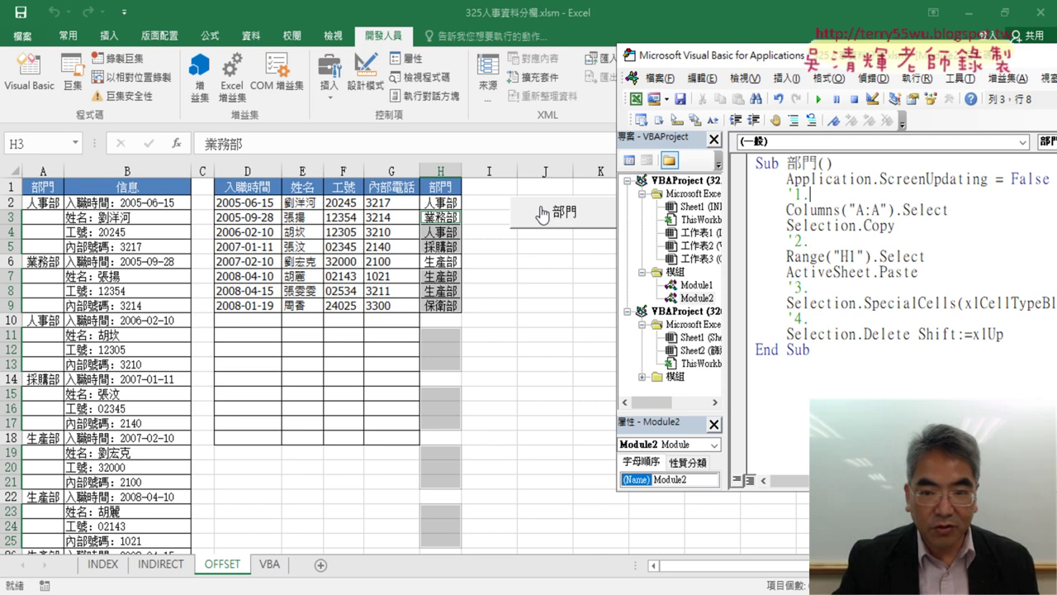
pyautogui.keyDown('ctrl'); pyautogui.click(545, 213); pyautogui.keyUp('ctrl')
pyautogui.moveTo(537, 210); pyautogui.dragTo(500, 194)
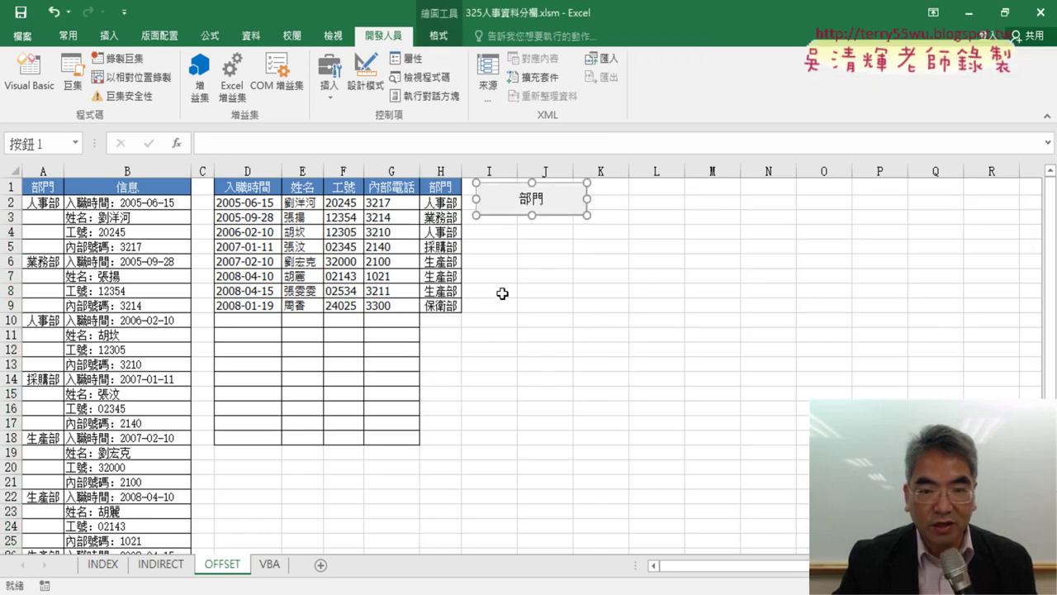
# Deselect the 部門 button and switch to the EVO Class Management teacher console
pyautogui.click(502, 302)
pyautogui.moveTo(589, 7)
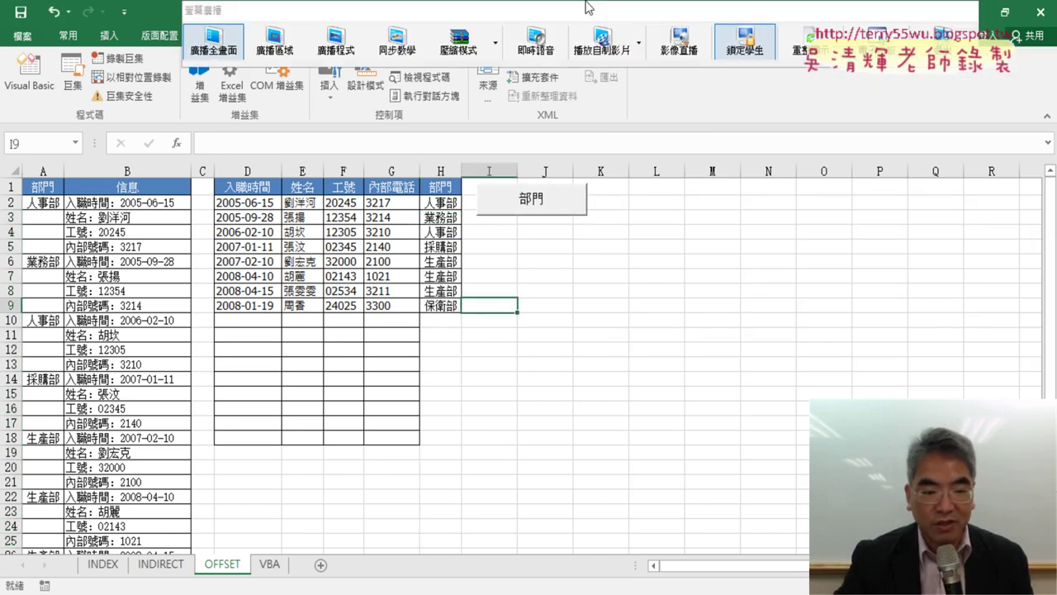
pyautogui.click(911, 37)
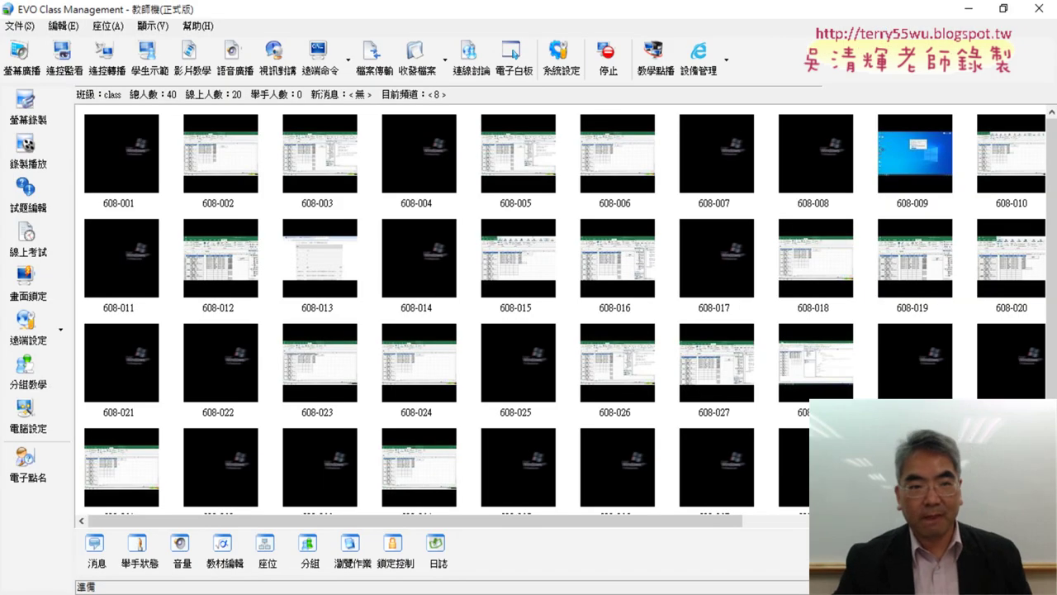